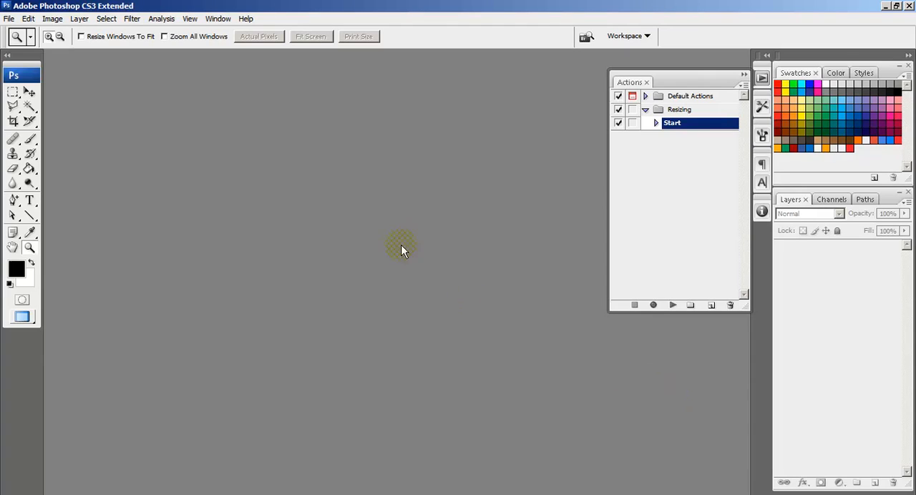
pyautogui.click(9, 19)
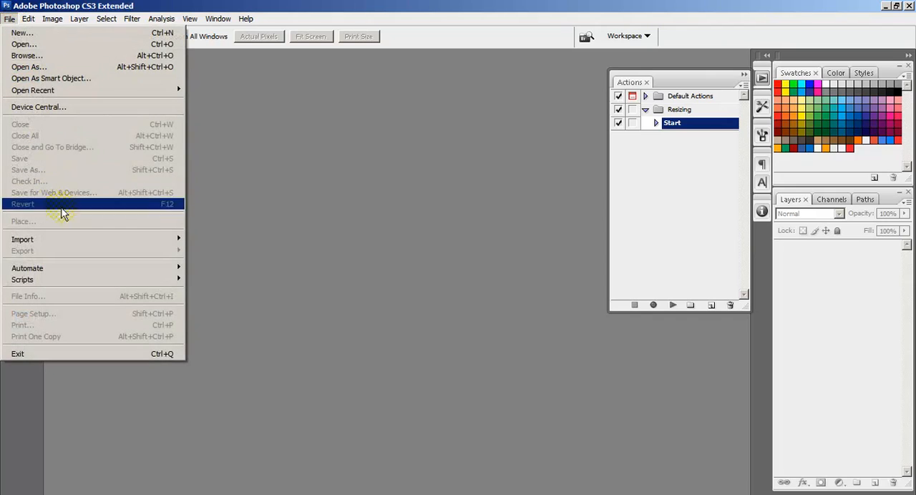
pyautogui.moveTo(117, 268)
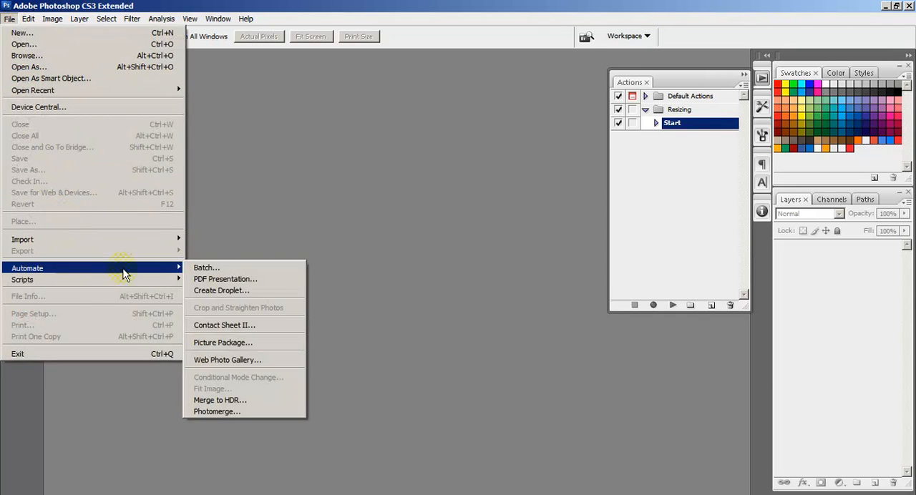
pyautogui.click(224, 269)
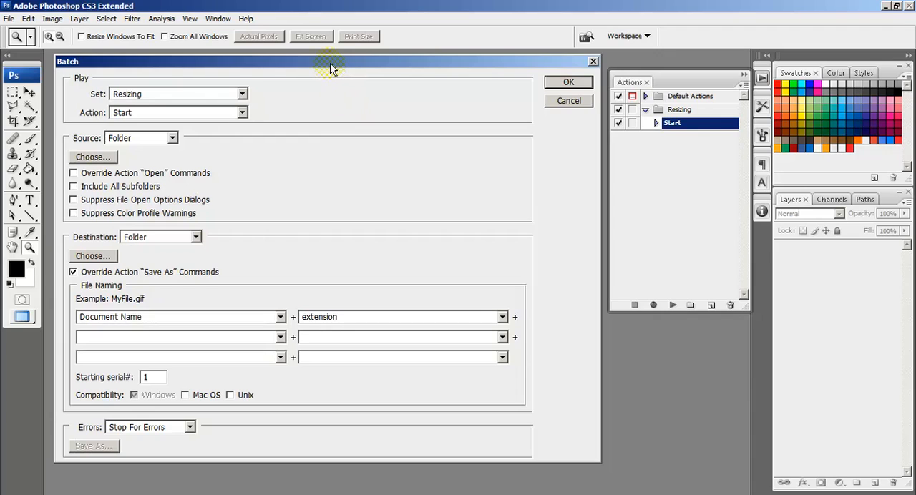
pyautogui.moveTo(330, 68); pyautogui.dragTo(335, 81)
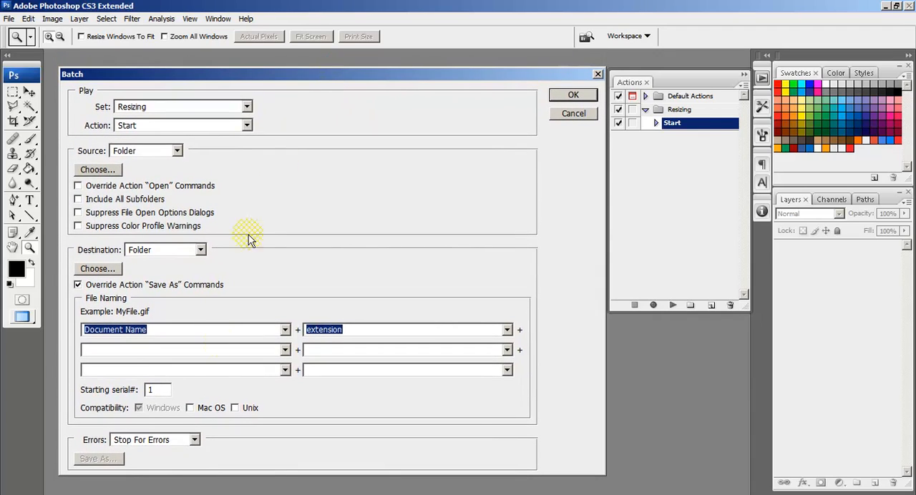
pyautogui.moveTo(213, 494)
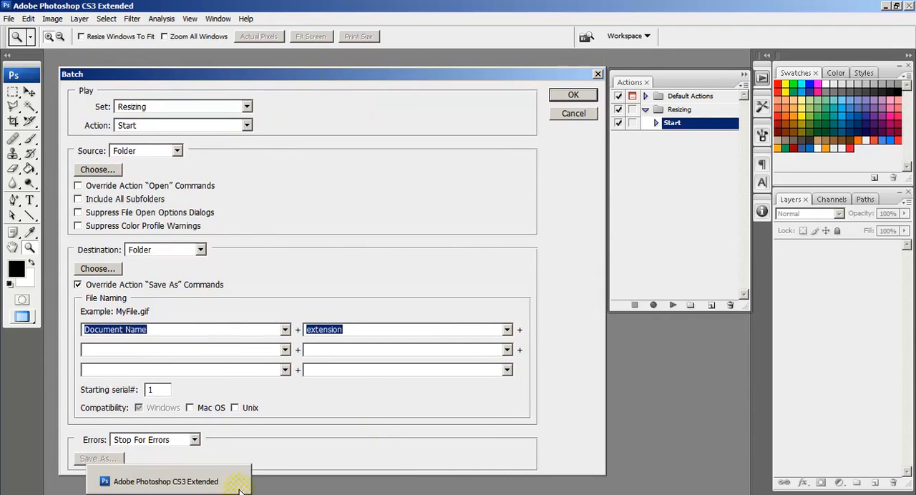
pyautogui.click(573, 113)
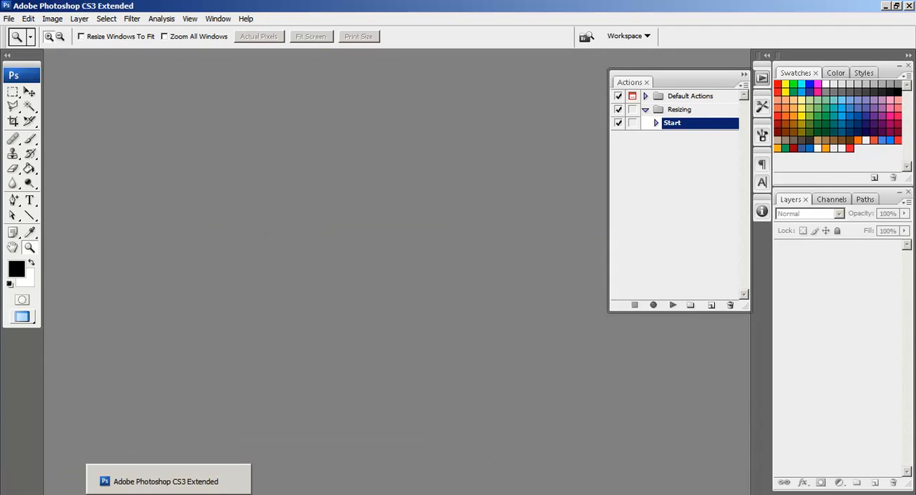
# Switch to the desktop, look through the photos in the Original folder and close its window.
pyautogui.click(168, 494)
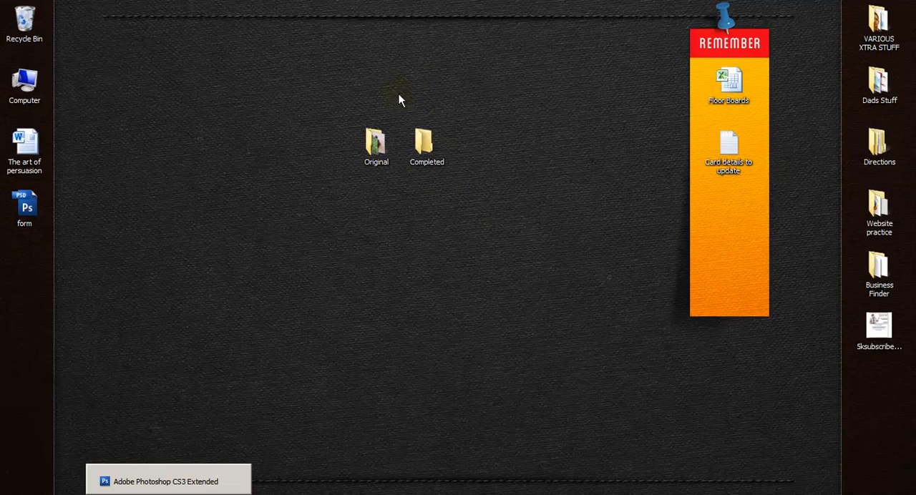
pyautogui.doubleClick(376, 149)
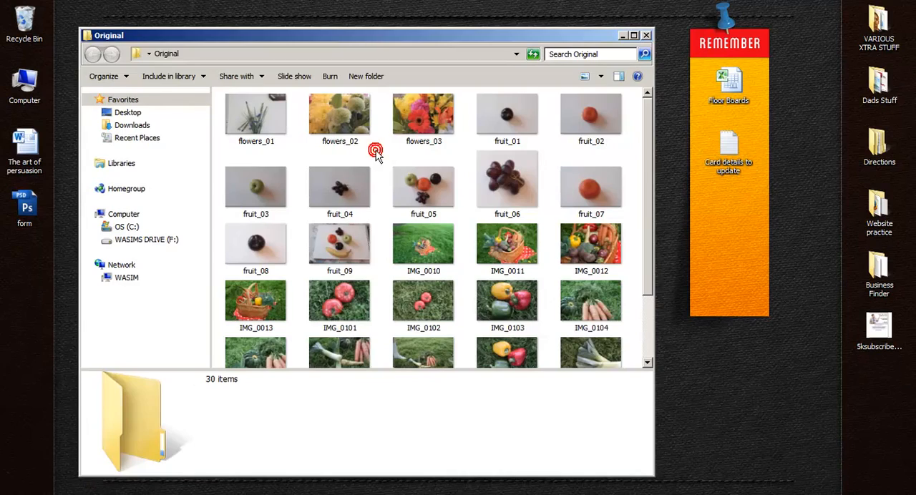
pyautogui.moveTo(648, 197); pyautogui.dragTo(640, 181)
pyautogui.moveTo(429, 183)
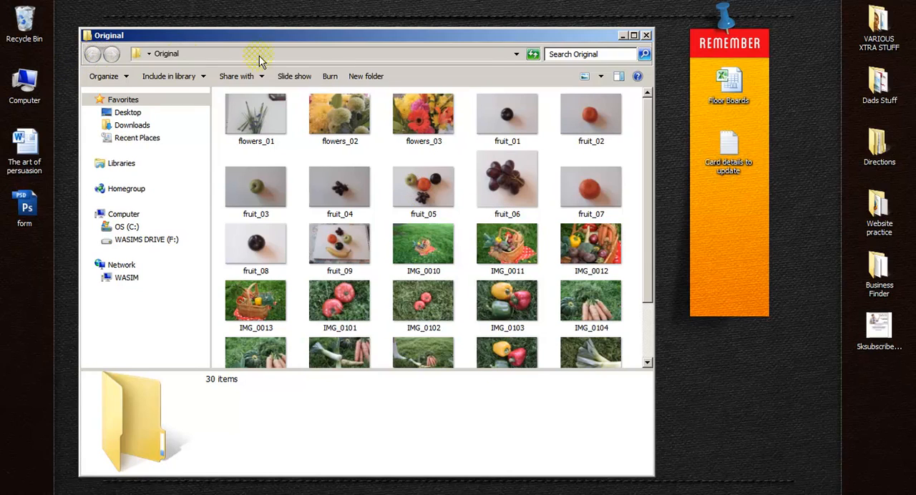
pyautogui.click(646, 34)
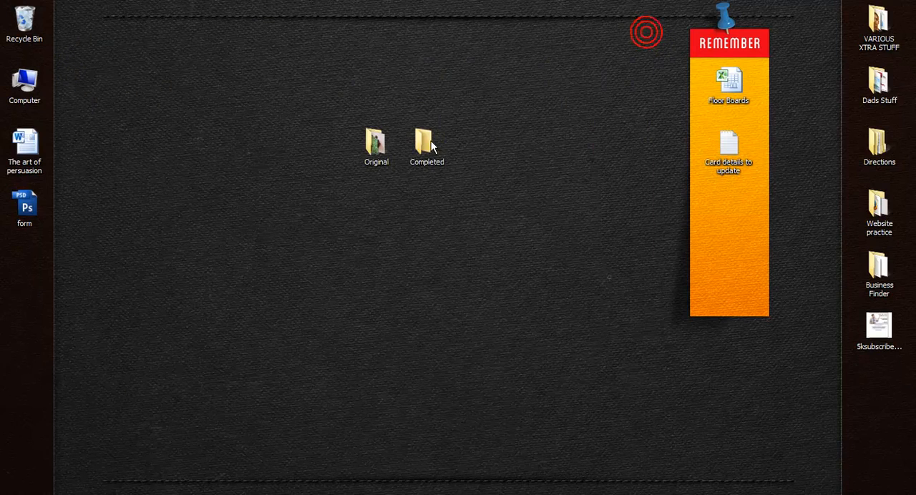
# Open the Completed and Original desktop folders and arrange their resized windows side by side.
pyautogui.doubleClick(427, 143)
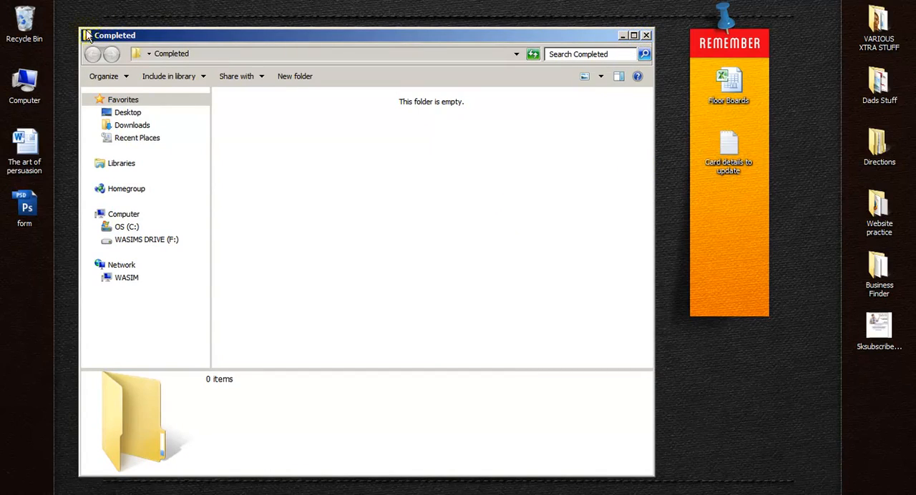
pyautogui.moveTo(79, 29); pyautogui.dragTo(236, 95)
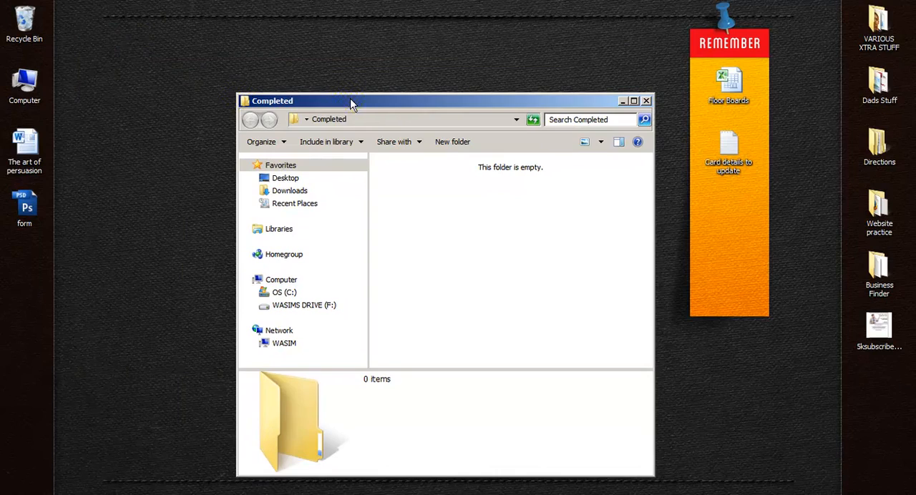
pyautogui.moveTo(350, 101); pyautogui.dragTo(587, 29)
pyautogui.moveTo(471, 22); pyautogui.dragTo(491, 19)
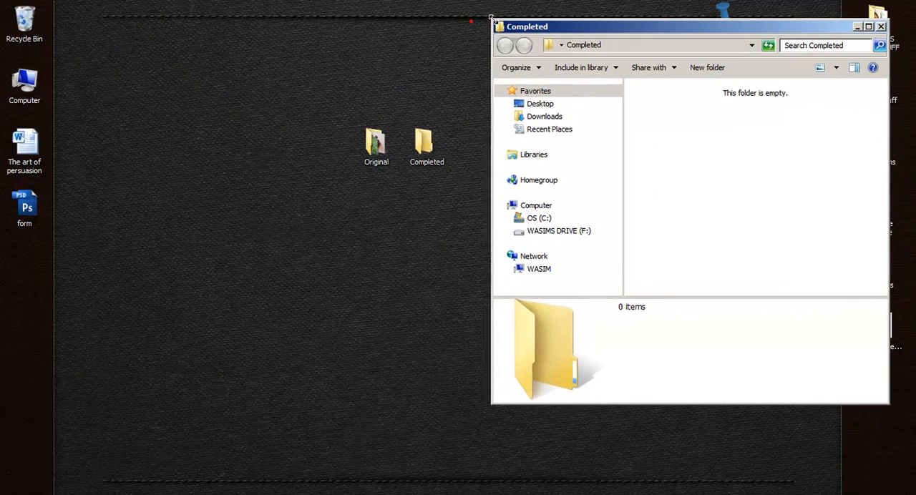
pyautogui.doubleClick(374, 143)
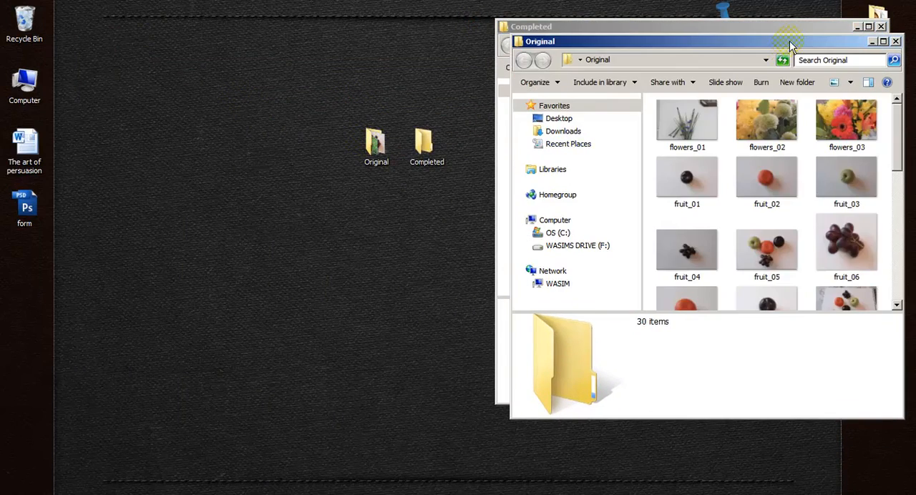
pyautogui.moveTo(791, 47); pyautogui.dragTo(369, 32)
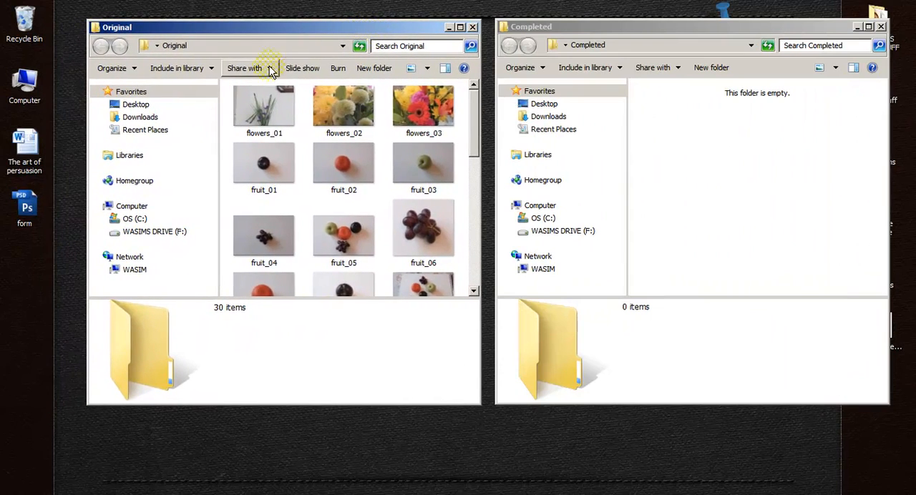
# Examine the photos in the Original folder window and select all of them.
pyautogui.click(262, 100)
pyautogui.scroll(-6, 376, 261)
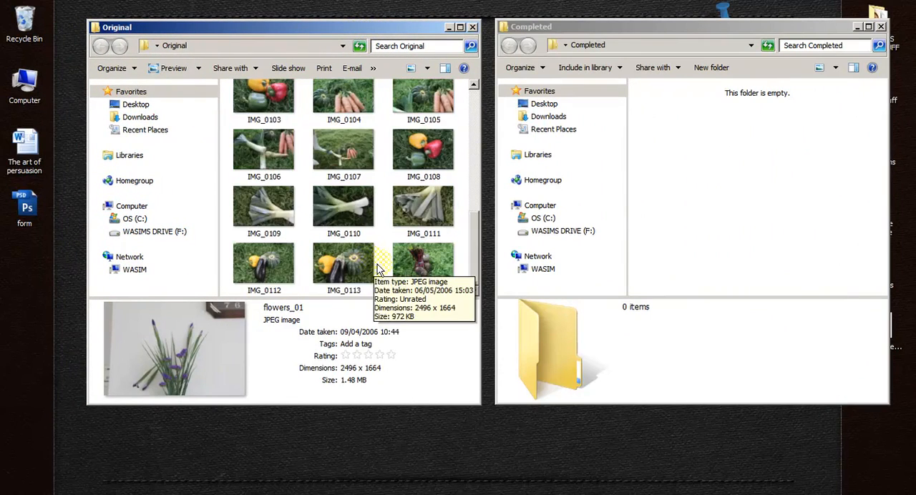
pyautogui.hotkey('ctrl', 'a')
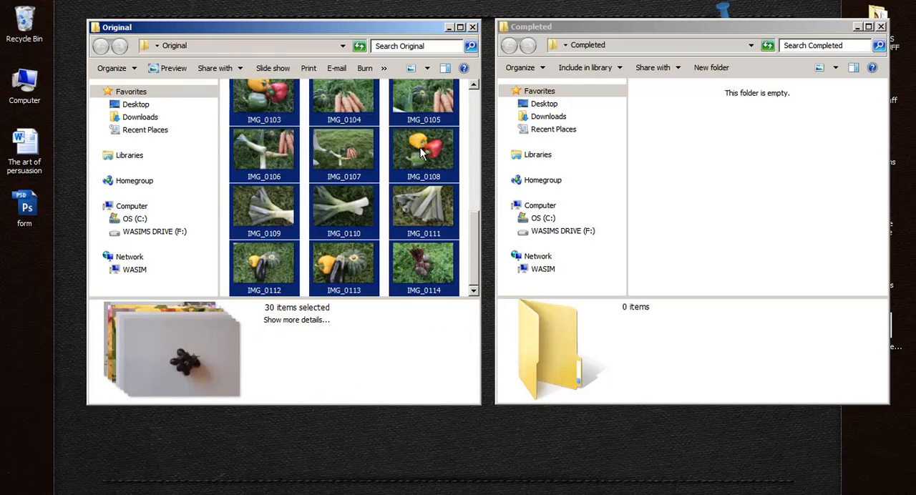
pyautogui.moveTo(421, 153); pyautogui.dragTo(785, 172)
pyautogui.moveTo(476, 249); pyautogui.dragTo(475, 114)
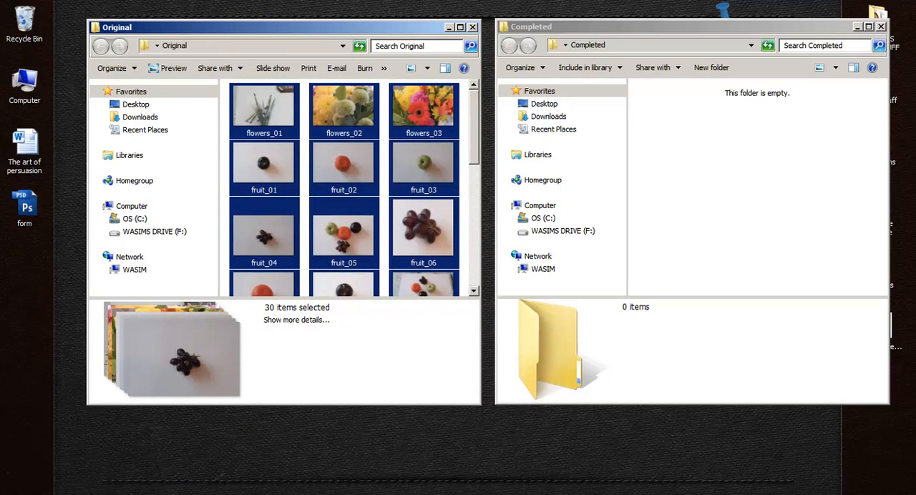
# Switch to Photoshop and expand the Start action in the Resizing set to show its recorded commands.
pyautogui.click(501, 493)
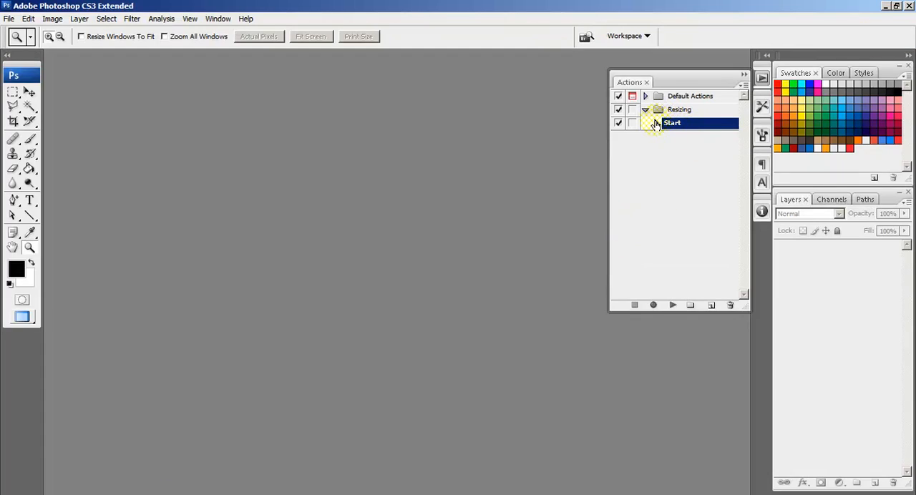
pyautogui.click(655, 124)
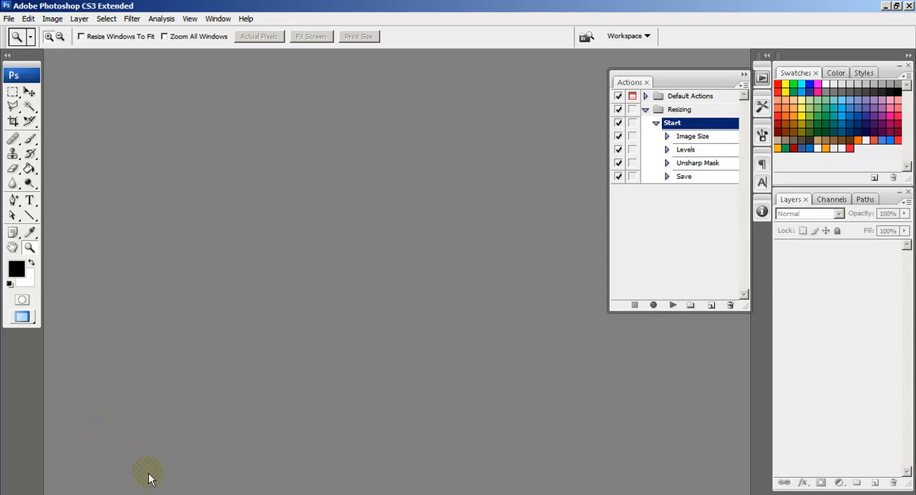
# Switch back to the desktop and compare the contents of the Original and Completed folder windows.
pyautogui.click(169, 494)
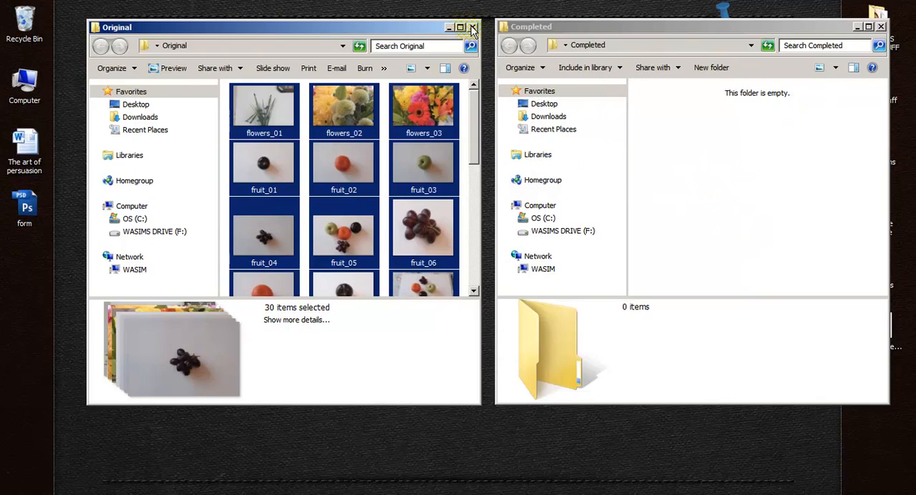
pyautogui.click(406, 27)
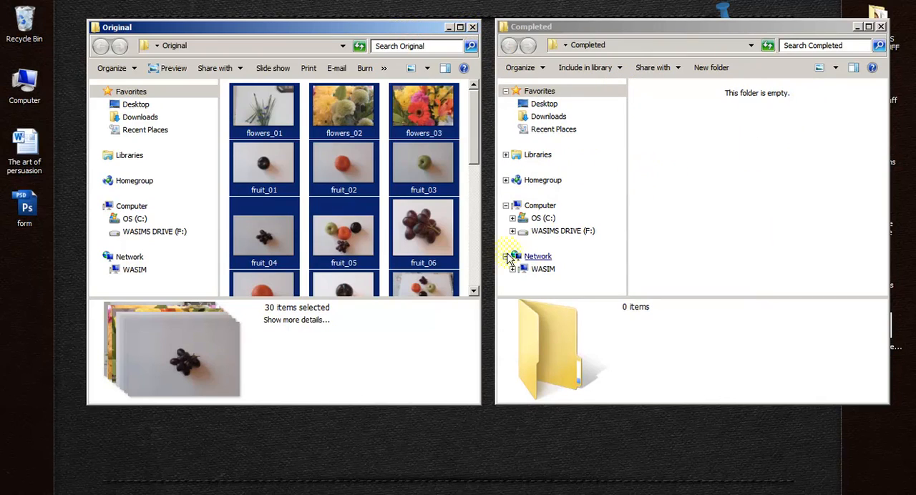
pyautogui.moveTo(169, 494)
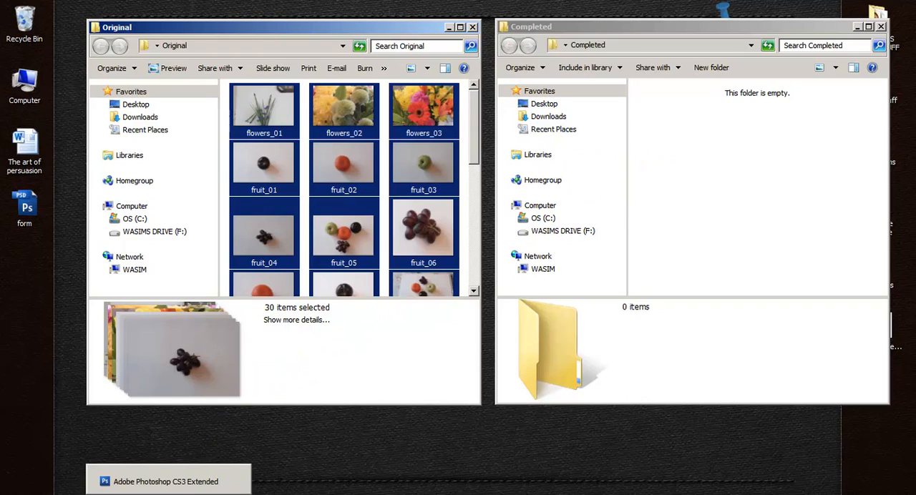
# Switch to Photoshop and start a Batch automation using the Resizing action set.
pyautogui.click(229, 472)
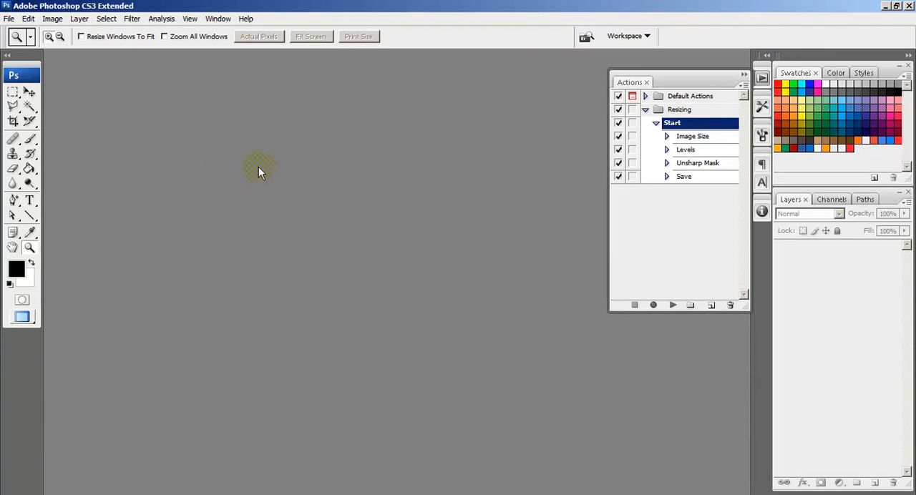
pyautogui.click(9, 19)
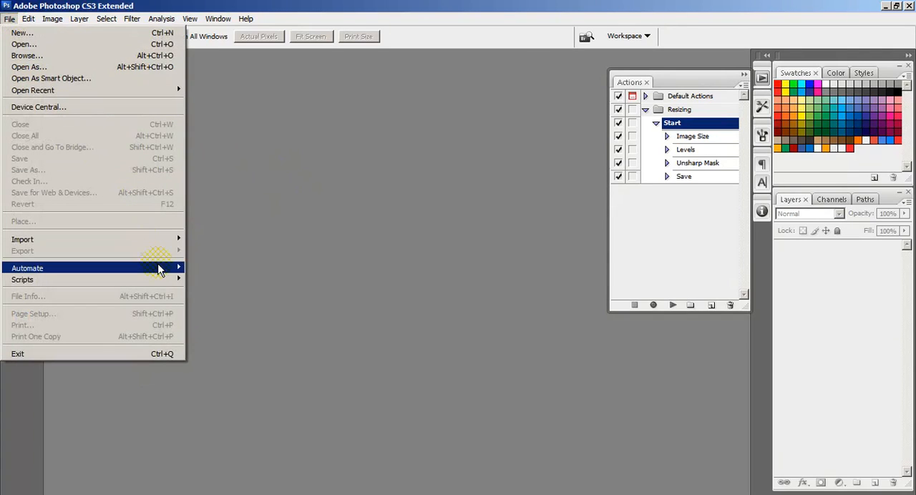
pyautogui.moveTo(158, 270)
pyautogui.click(208, 269)
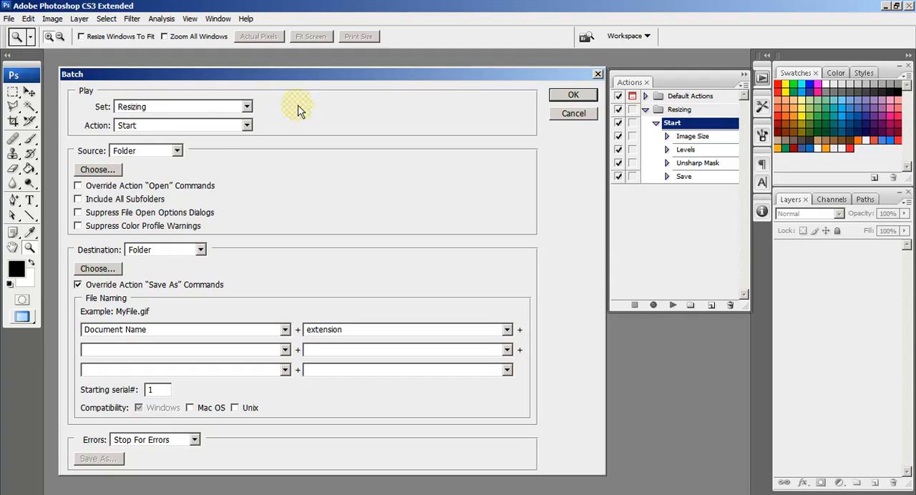
pyautogui.click(247, 108)
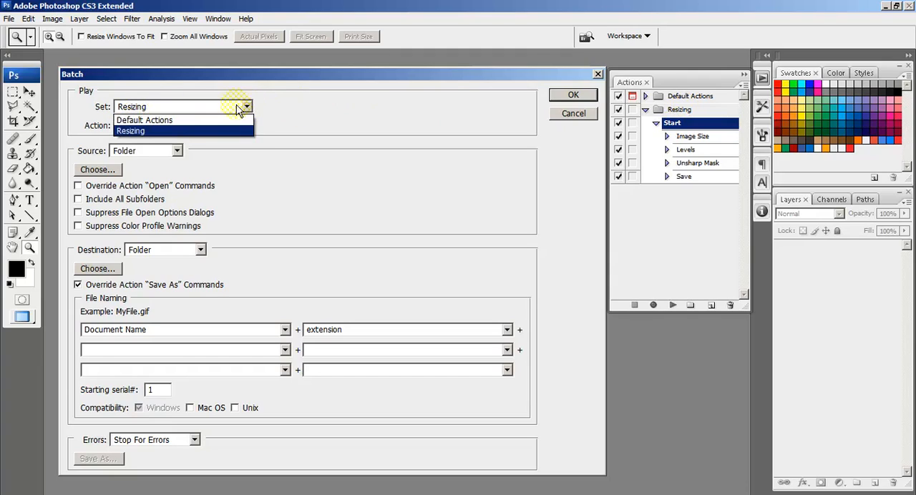
pyautogui.click(163, 132)
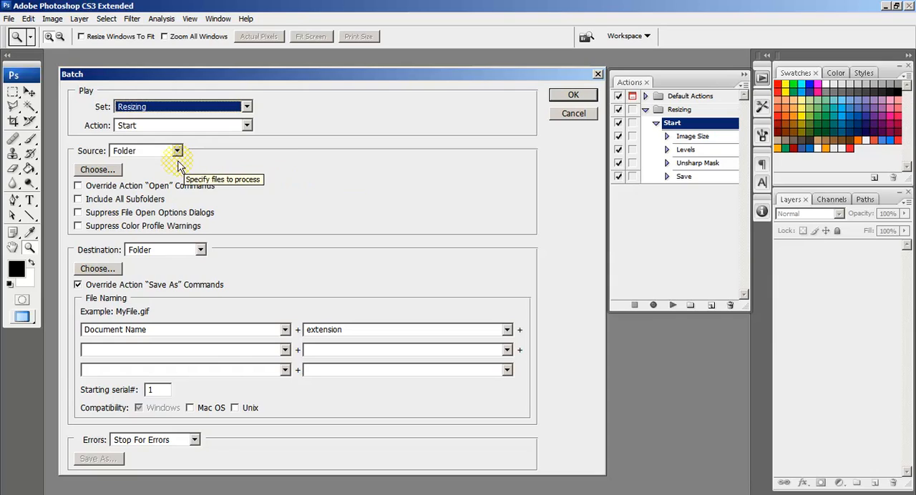
pyautogui.moveTo(322, 77); pyautogui.dragTo(321, 69)
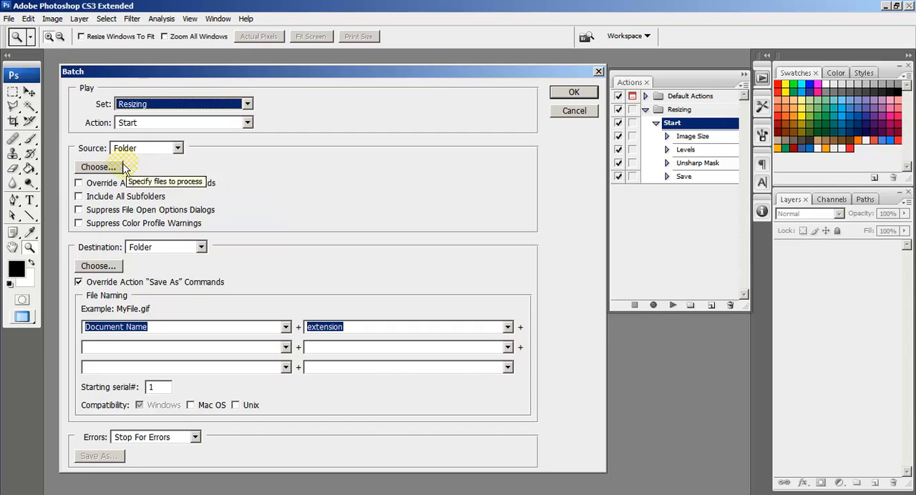
# Choose the Original desktop folder as the batch source.
pyautogui.click(100, 168)
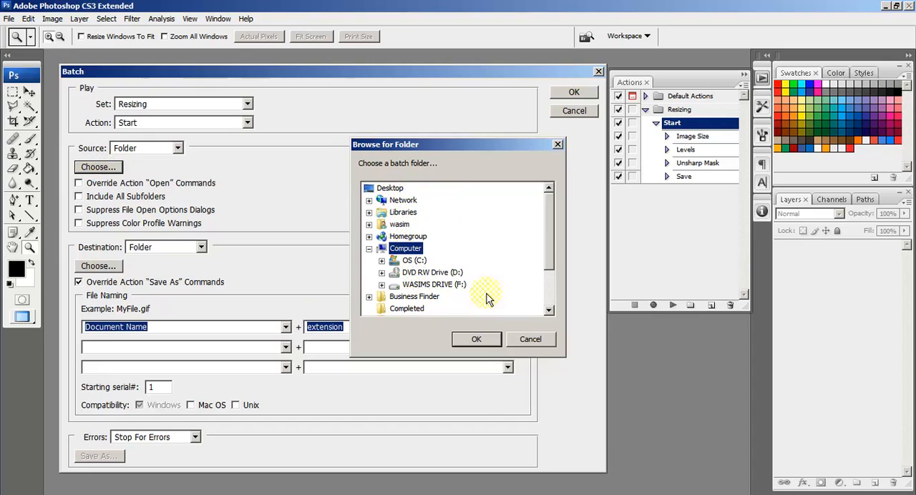
pyautogui.moveTo(548, 247); pyautogui.dragTo(546, 283)
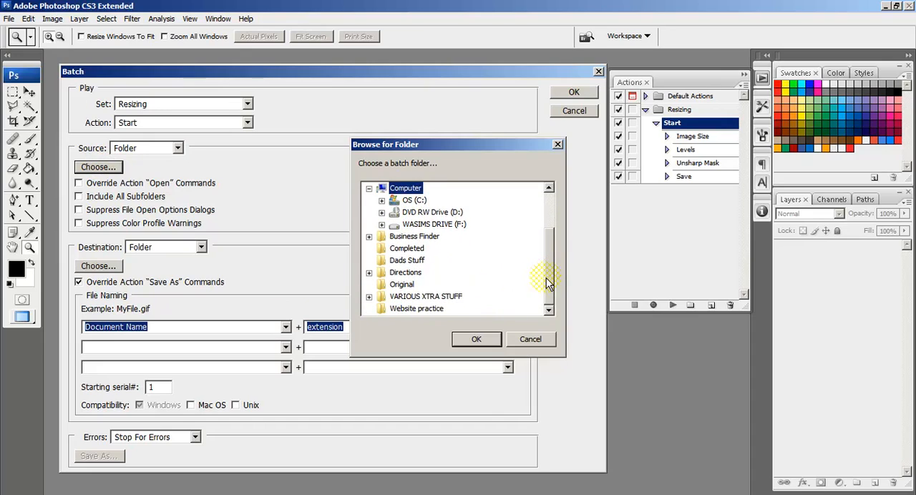
pyautogui.click(402, 285)
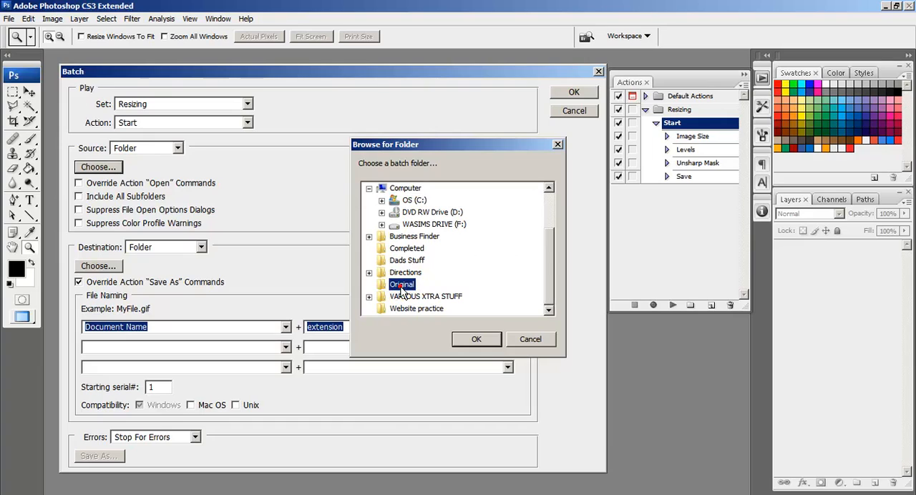
pyautogui.click(476, 339)
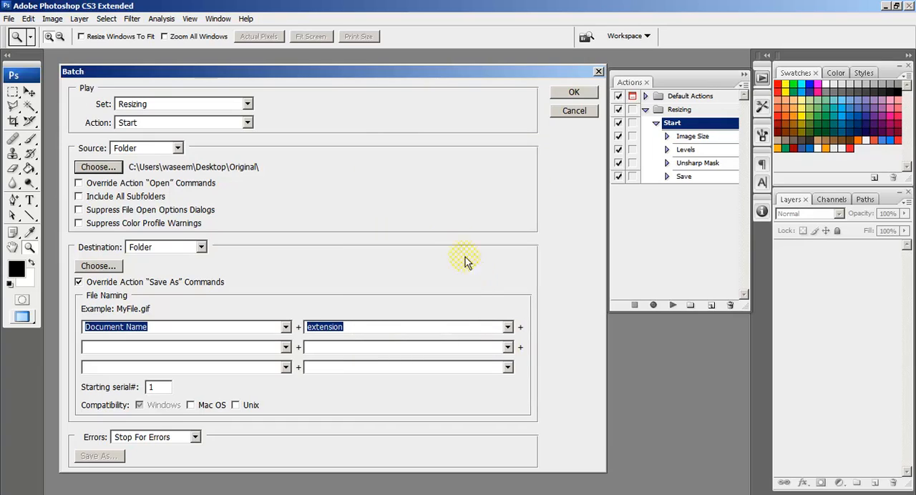
# Choose the Completed desktop folder as the batch destination.
pyautogui.click(98, 270)
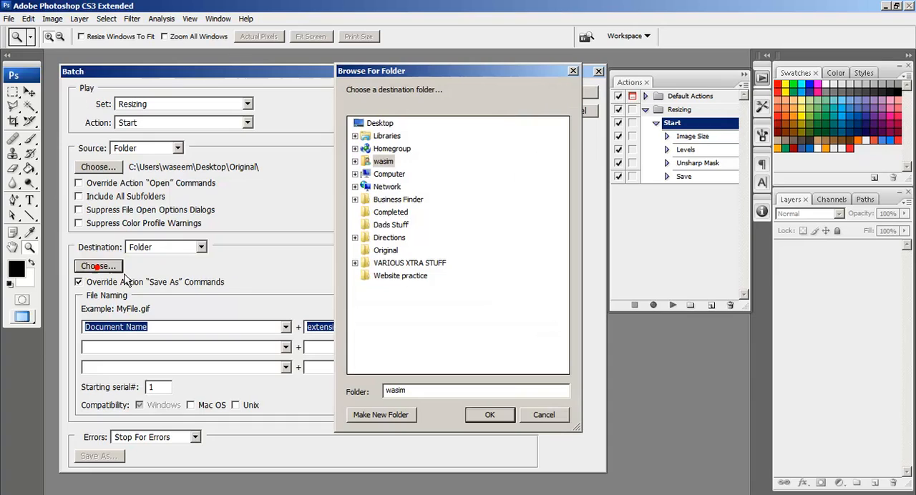
pyautogui.click(396, 214)
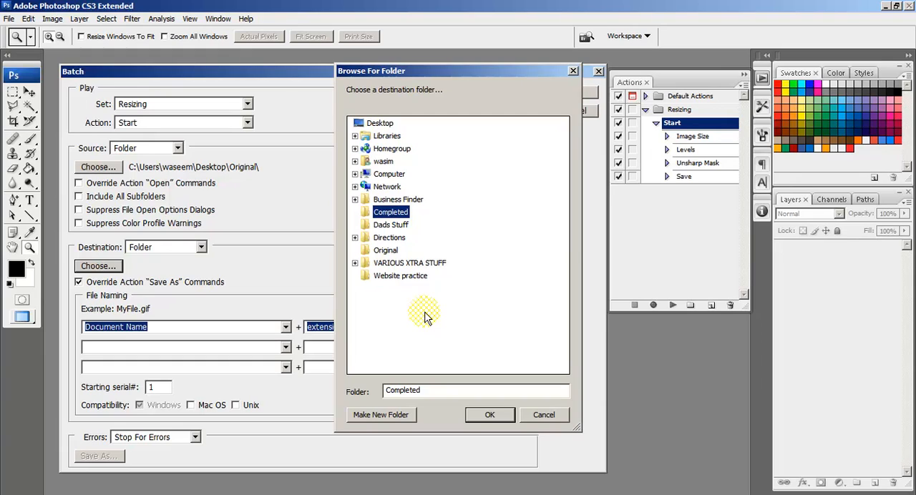
pyautogui.click(487, 416)
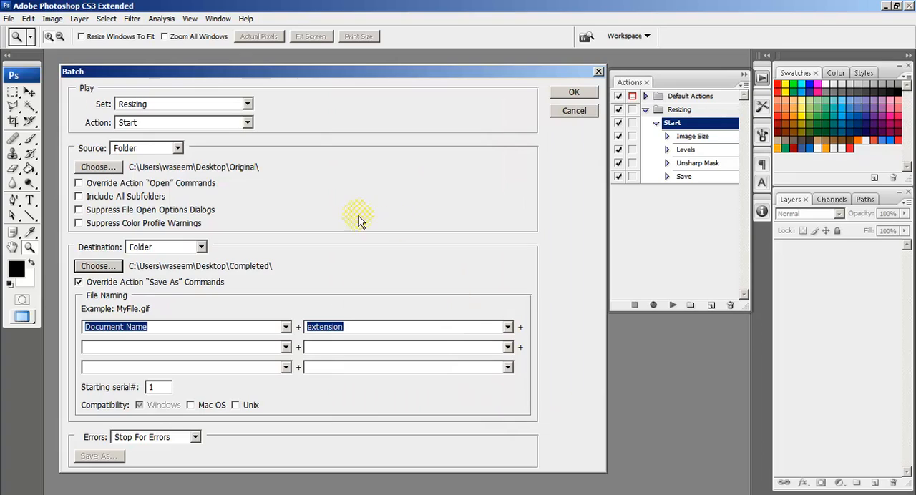
pyautogui.click(100, 266)
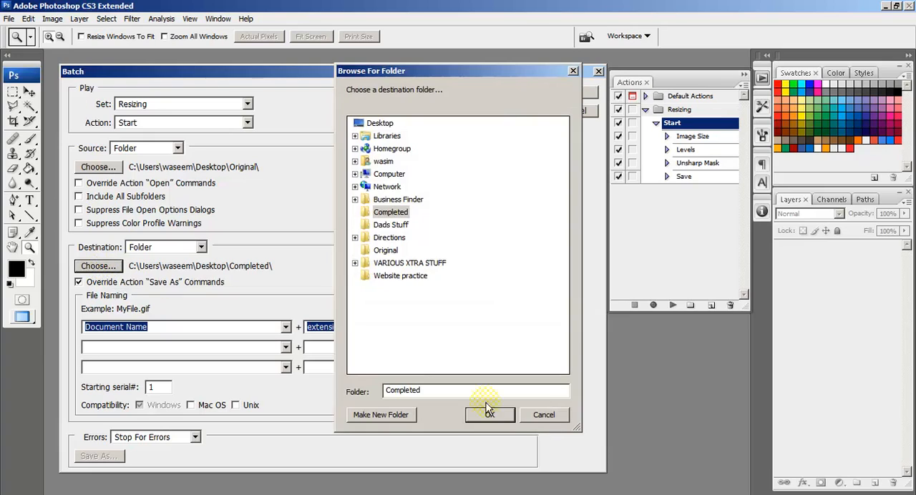
pyautogui.click(537, 418)
# Turn the override for the action's Save As commands off and back on, and acknowledge the notice.
pyautogui.click(81, 282)
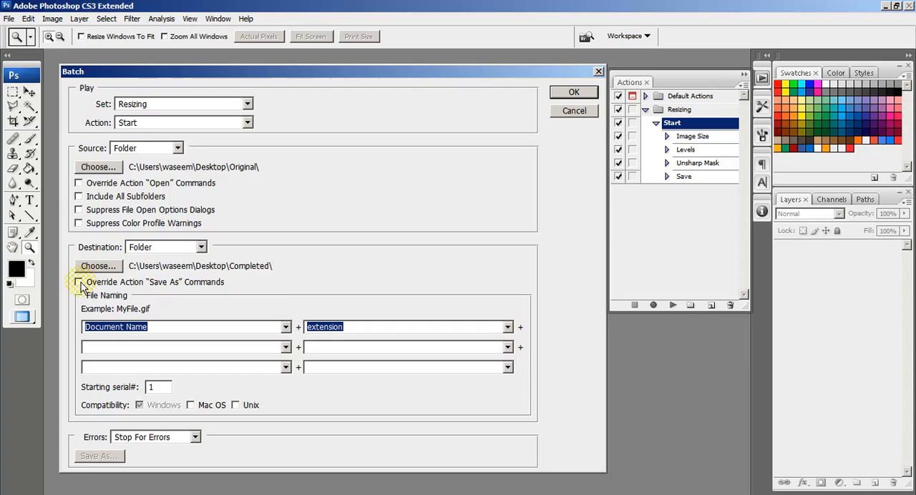
pyautogui.click(80, 283)
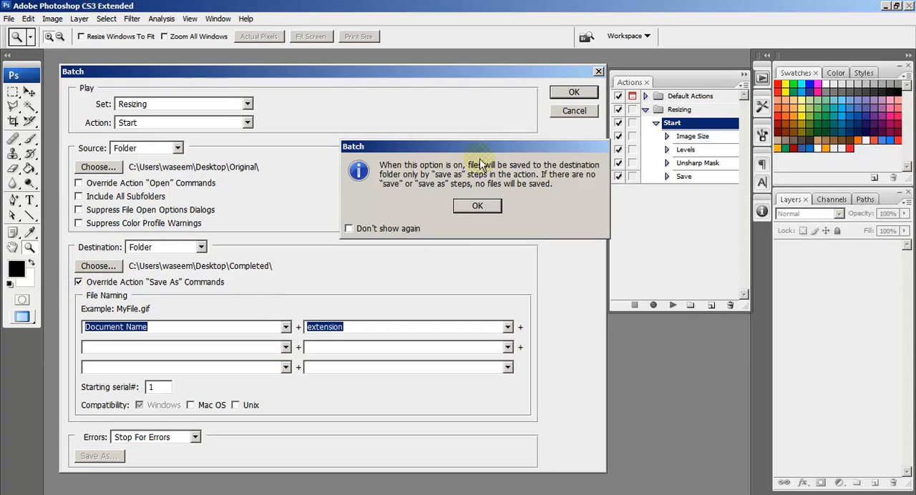
pyautogui.moveTo(471, 150); pyautogui.dragTo(357, 171)
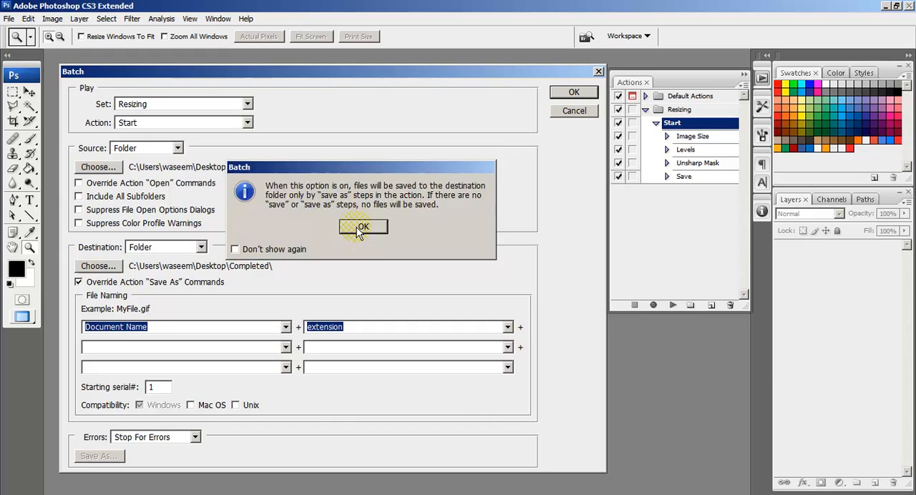
pyautogui.click(356, 227)
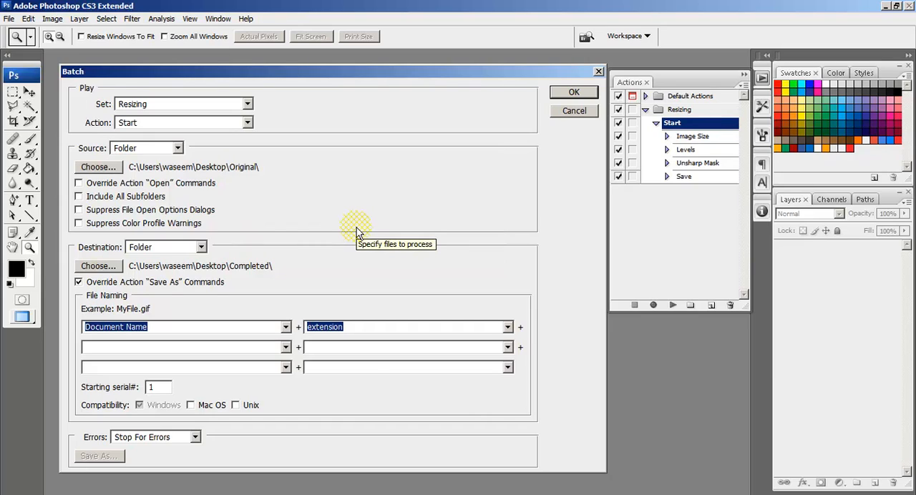
# Cancel the batch setup and inspect the recorded settings of the Start action's Save command.
pyautogui.click(572, 112)
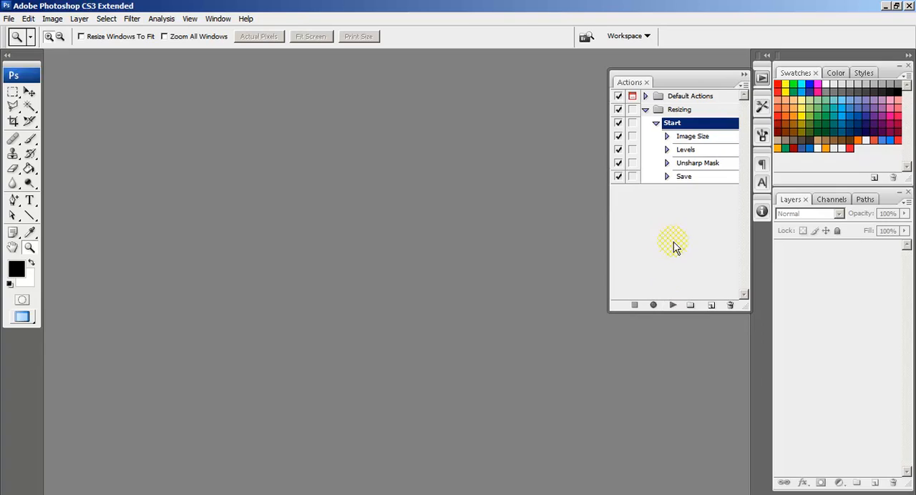
pyautogui.click(666, 177)
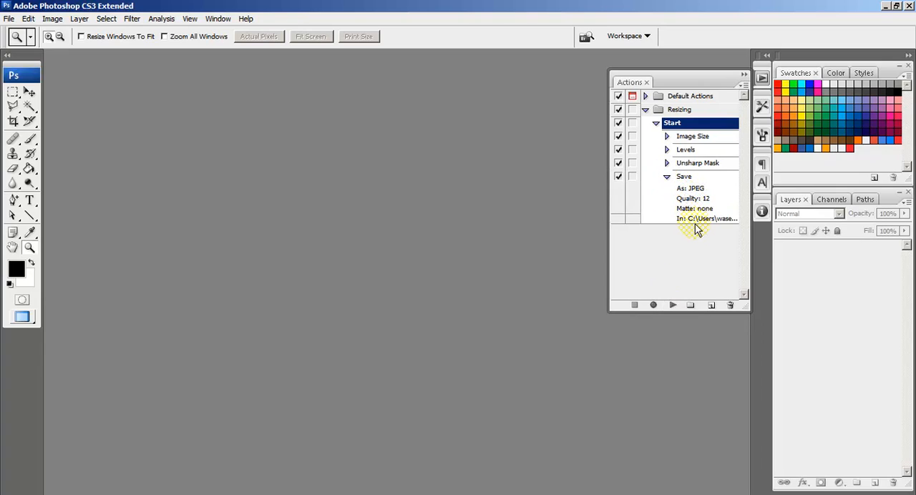
pyautogui.click(667, 176)
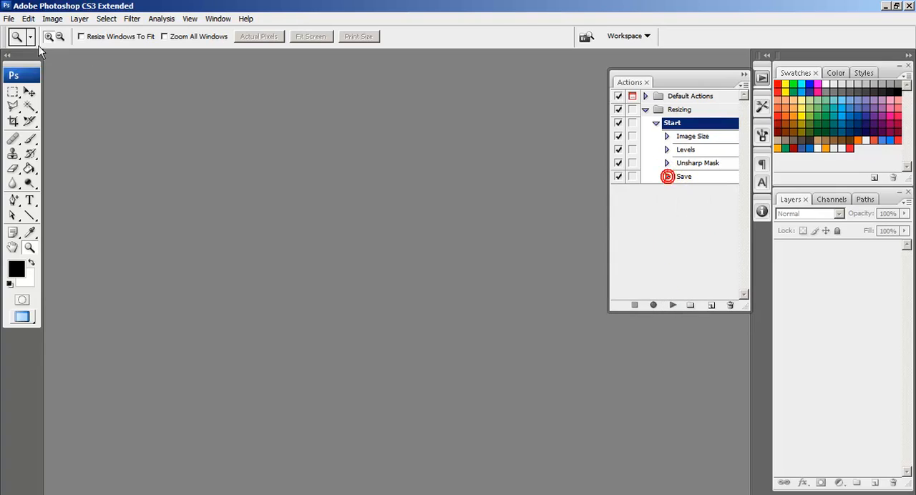
# Start a new Batch automation and choose the Original desktop folder as its source.
pyautogui.click(8, 19)
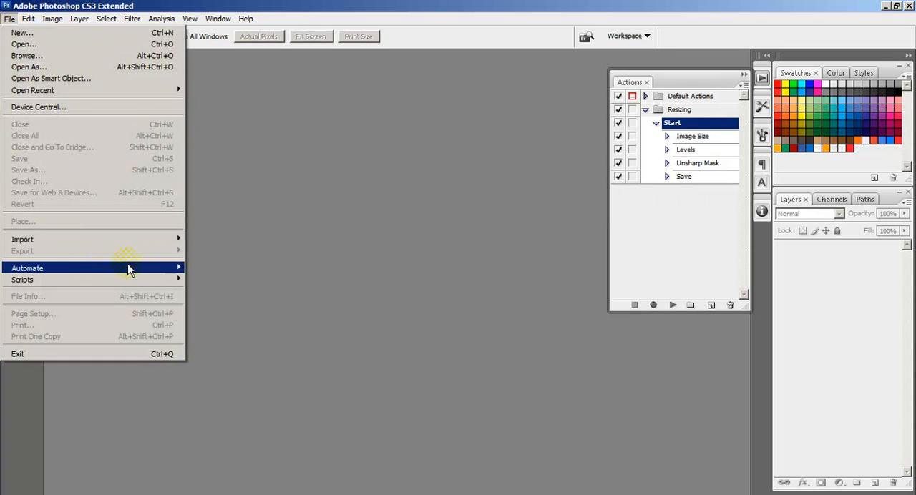
pyautogui.click(201, 268)
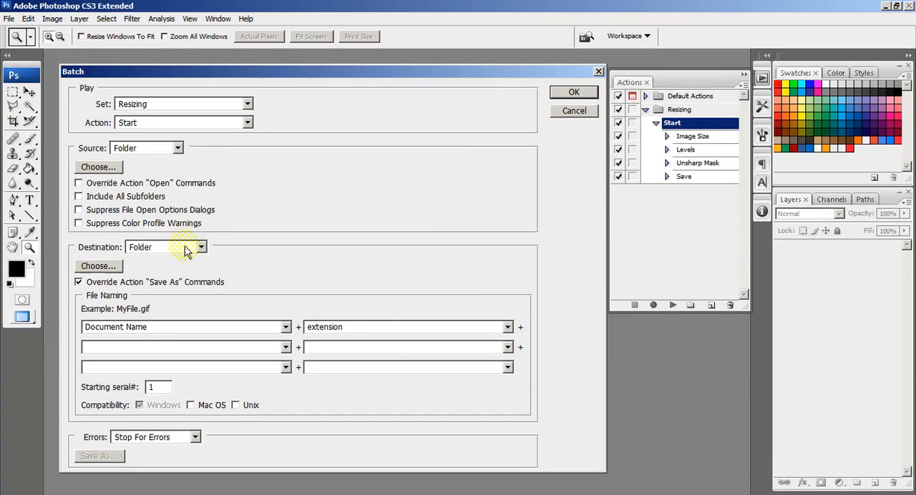
pyautogui.click(114, 168)
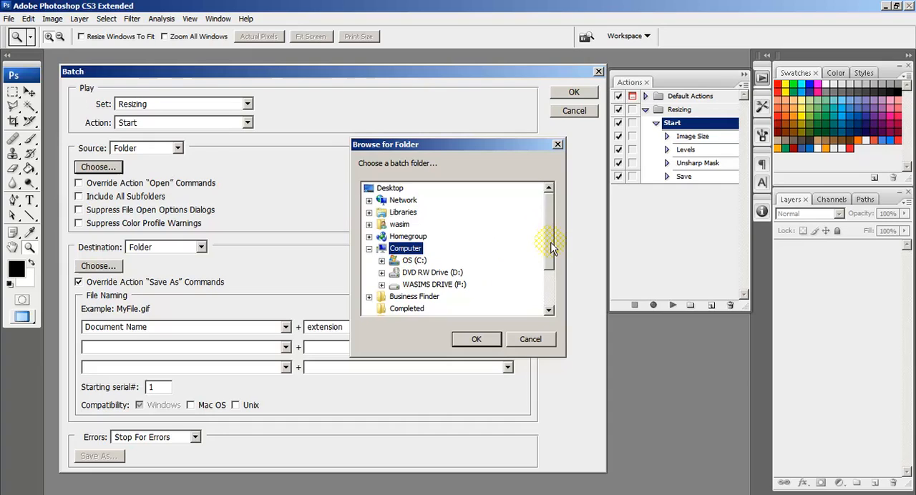
pyautogui.moveTo(549, 245); pyautogui.dragTo(549, 286)
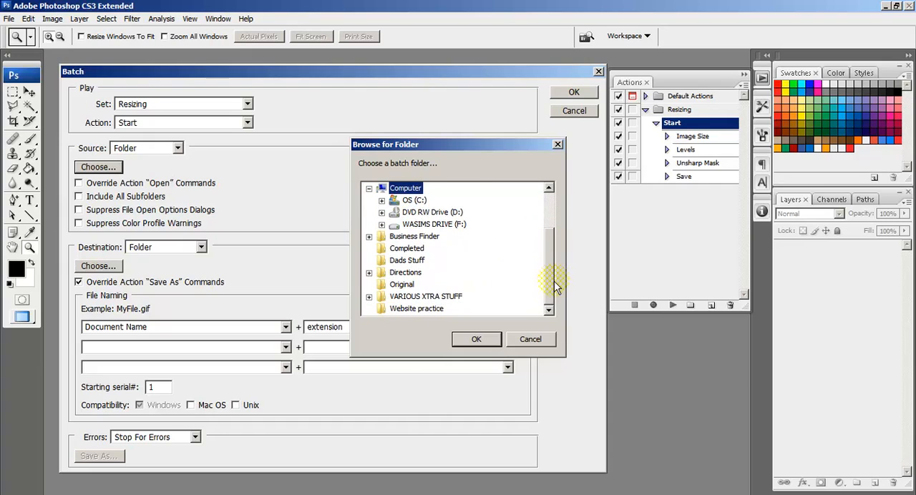
pyautogui.click(413, 289)
pyautogui.click(476, 339)
# Set the batch destination to the Completed folder on the desktop.
pyautogui.click(107, 266)
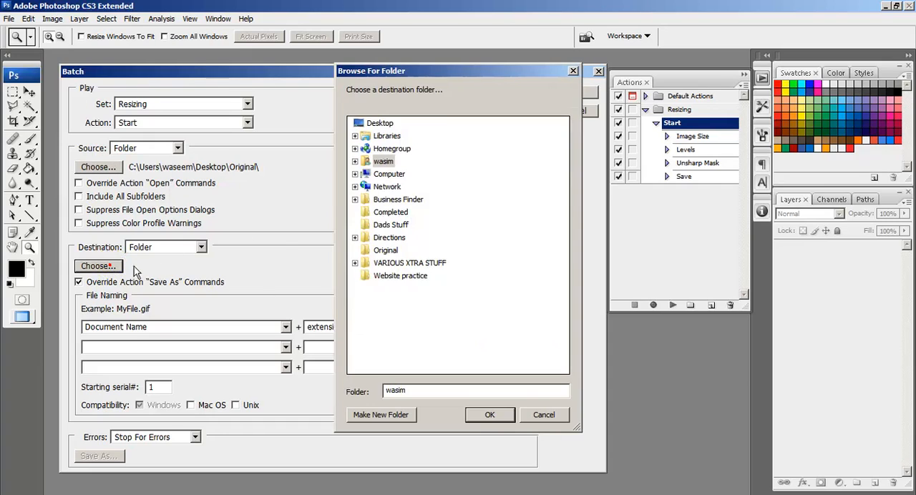
pyautogui.click(392, 213)
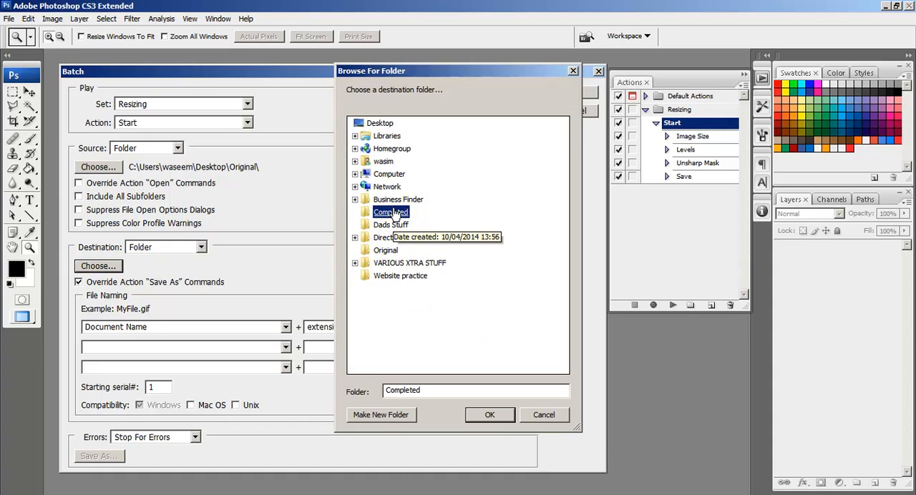
pyautogui.click(489, 415)
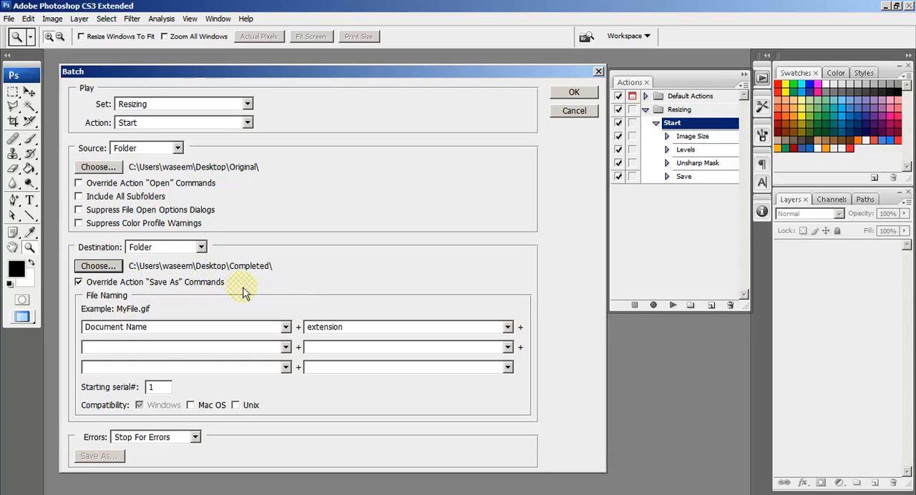
# Toggle the Save As override off and back on, acknowledge the notice, and run the batch.
pyautogui.click(159, 280)
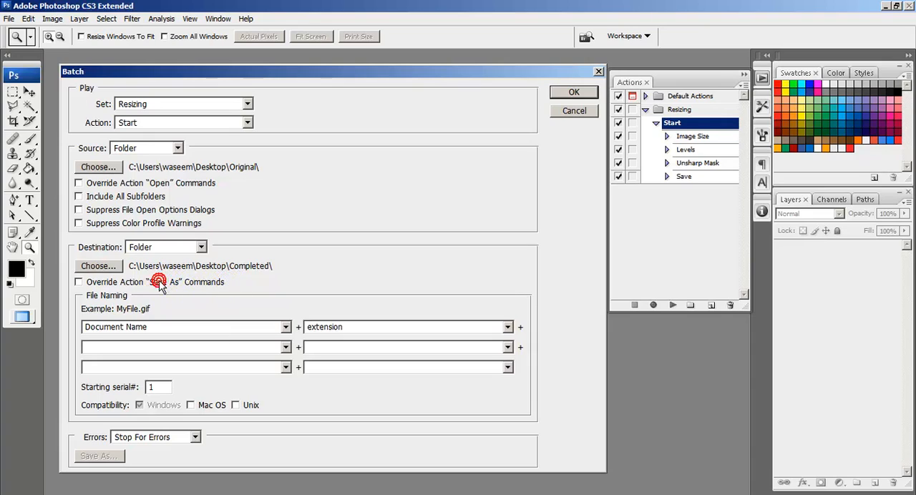
pyautogui.click(119, 283)
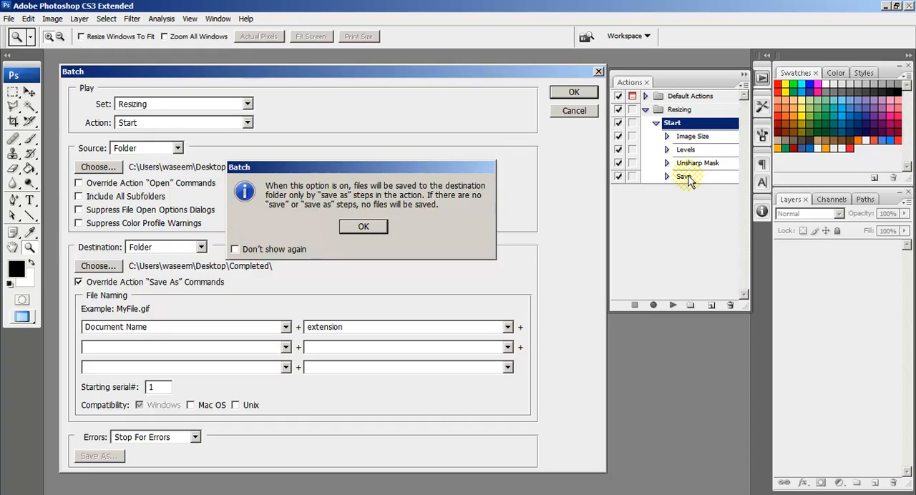
pyautogui.click(353, 224)
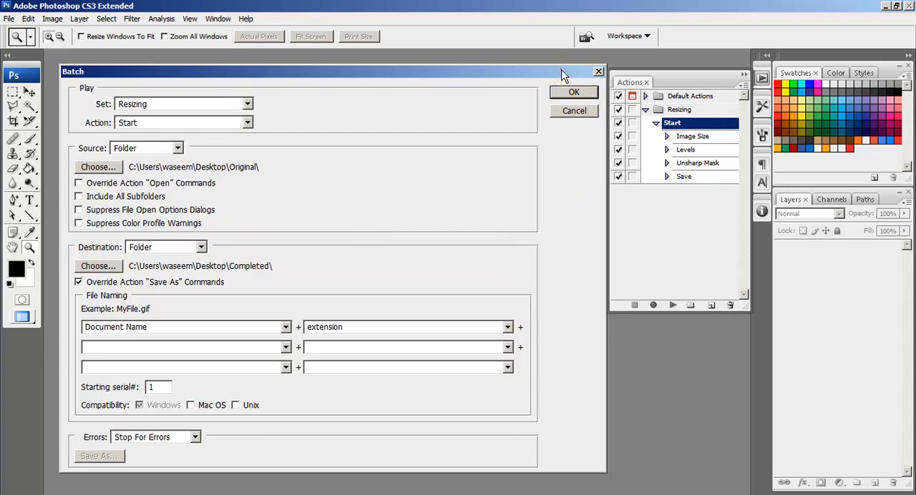
pyautogui.moveTo(563, 73); pyautogui.dragTo(553, 70)
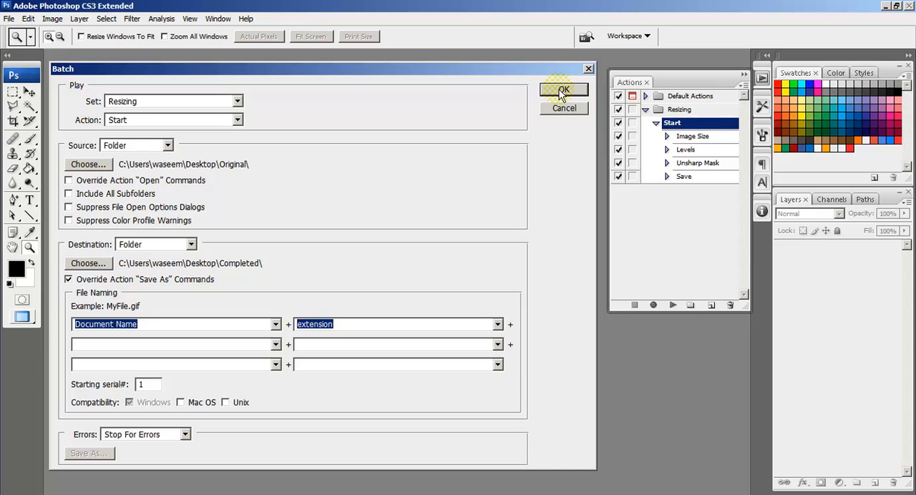
pyautogui.click(561, 91)
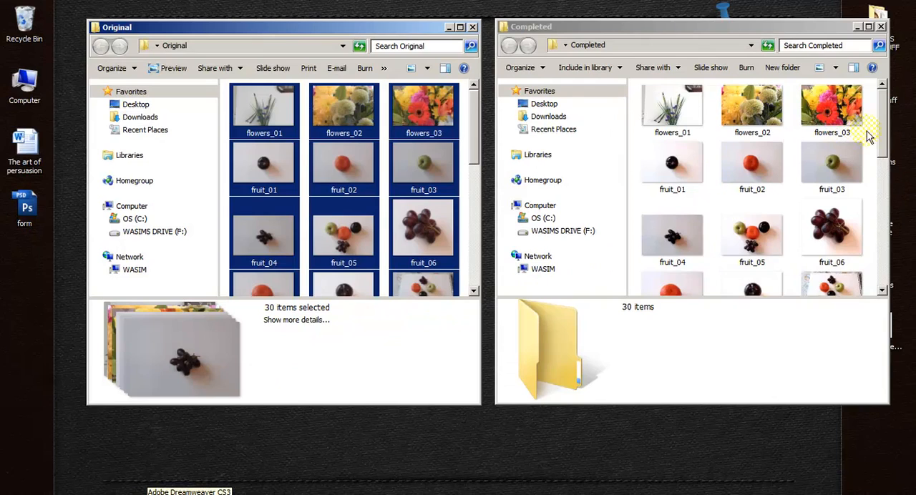
# Open flowers_01 from the Original folder in the photo viewer, inspect it at actual size, and close it.
pyautogui.click(460, 119)
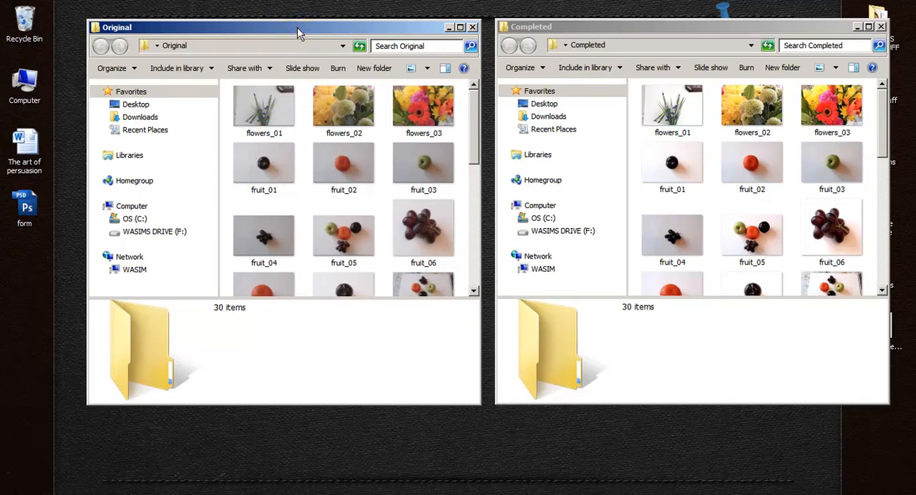
pyautogui.moveTo(303, 29); pyautogui.dragTo(283, 34)
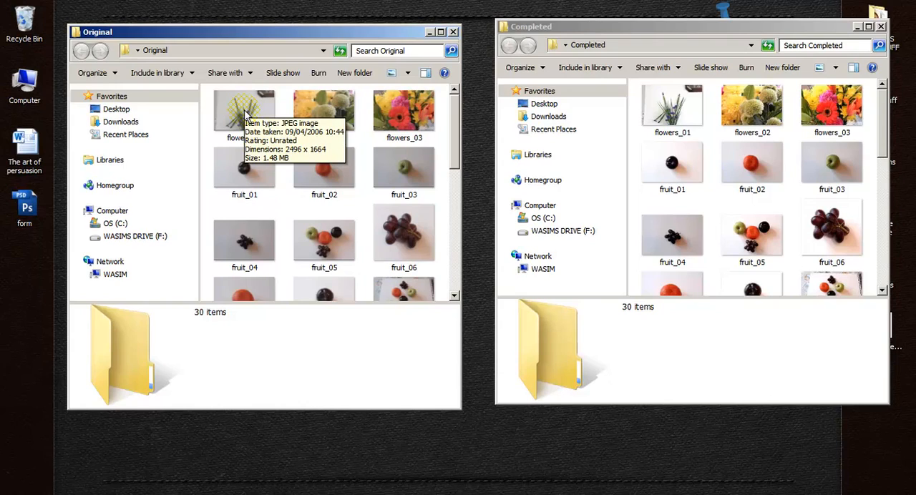
pyautogui.doubleClick(244, 113)
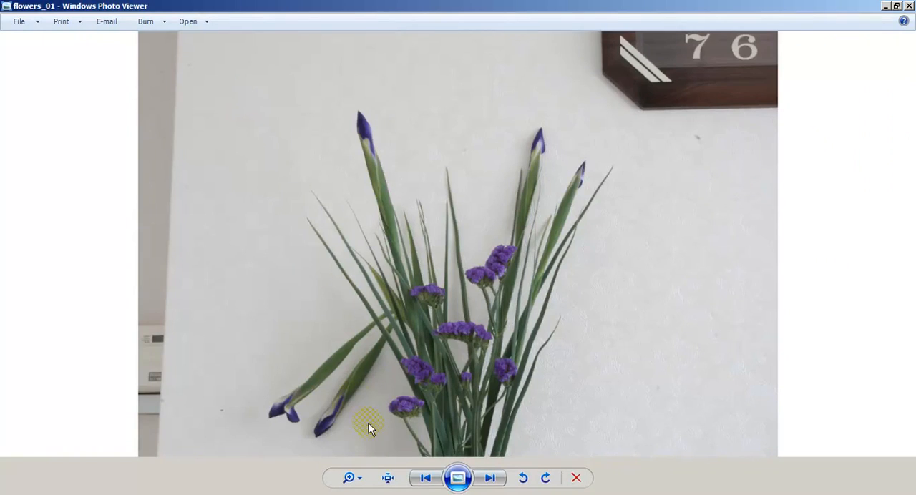
pyautogui.click(388, 477)
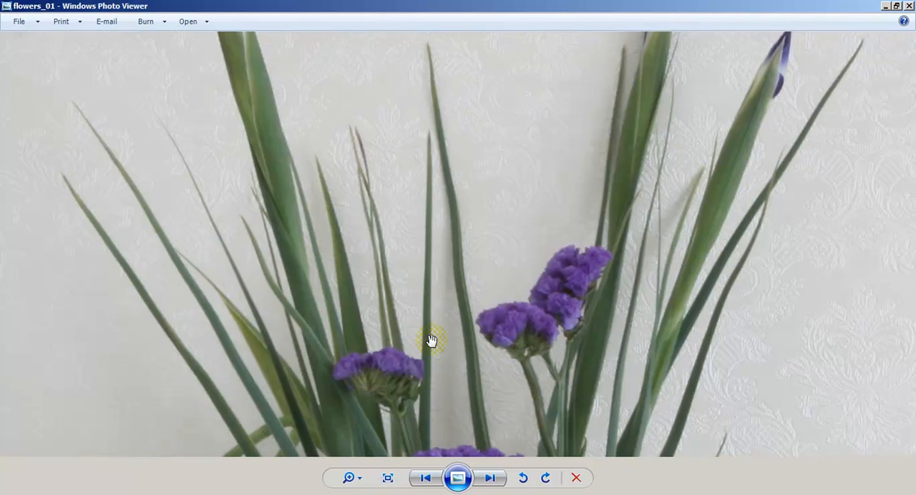
pyautogui.moveTo(505, 397); pyautogui.dragTo(468, 350)
pyautogui.moveTo(640, 151); pyautogui.dragTo(642, 341)
pyautogui.click(909, 7)
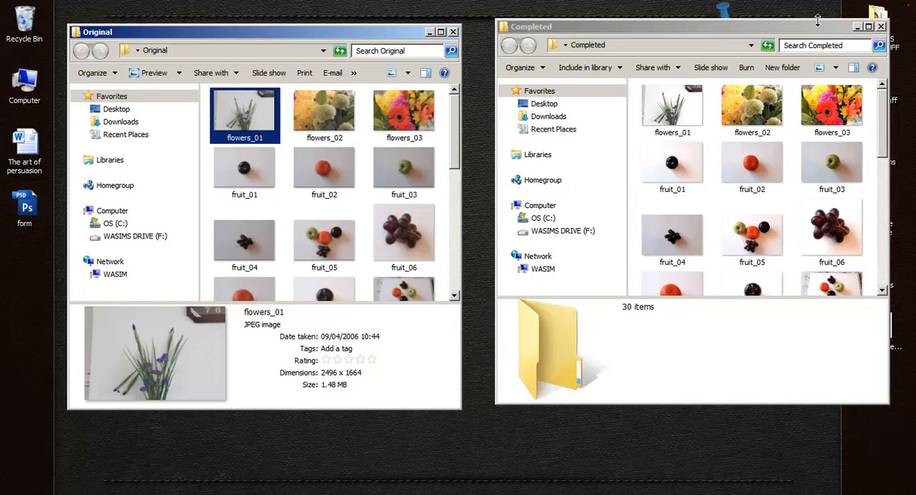
# Open the processed flowers_01 from the Completed folder, examine it in the photo viewer, and close it.
pyautogui.click(682, 114)
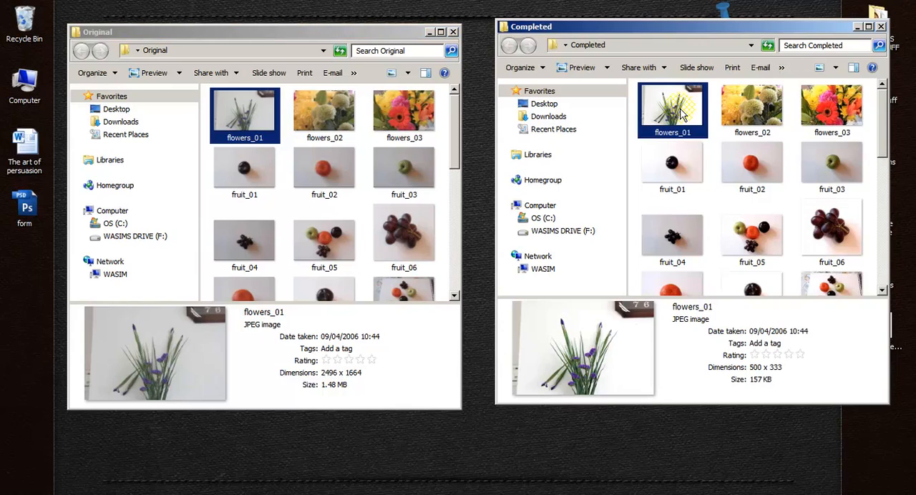
pyautogui.doubleClick(682, 114)
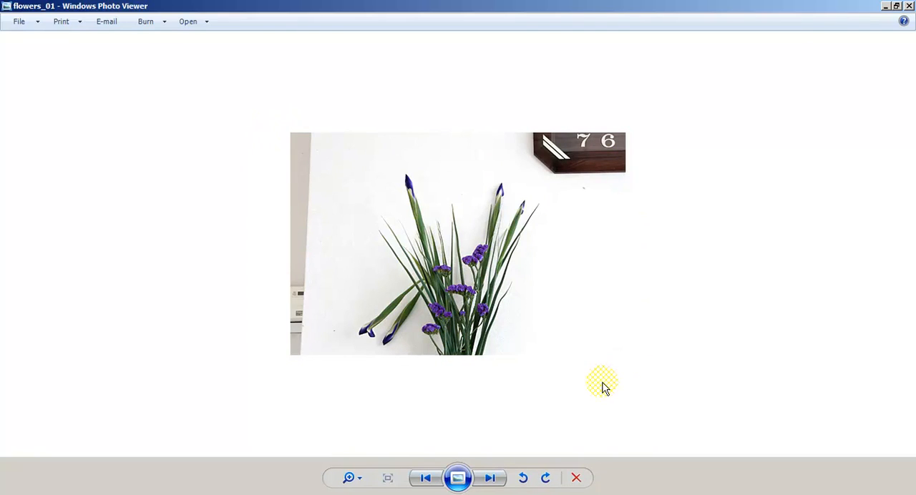
pyautogui.click(387, 479)
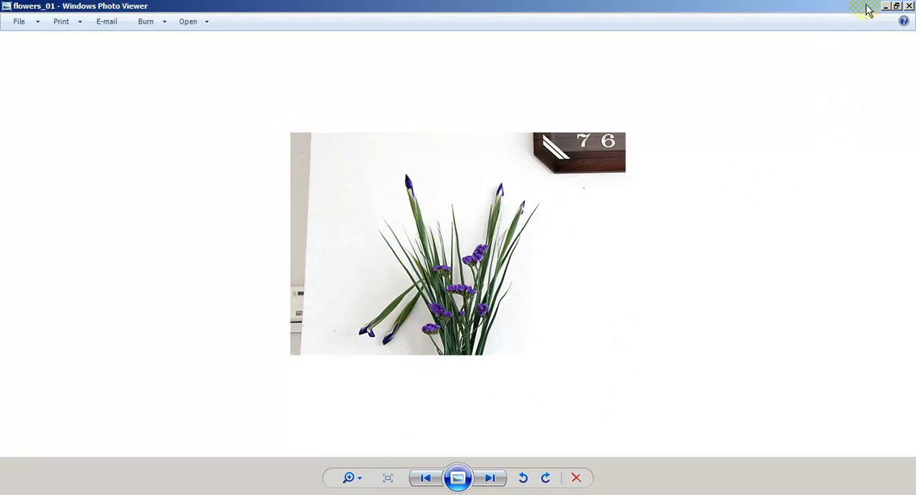
pyautogui.click(909, 6)
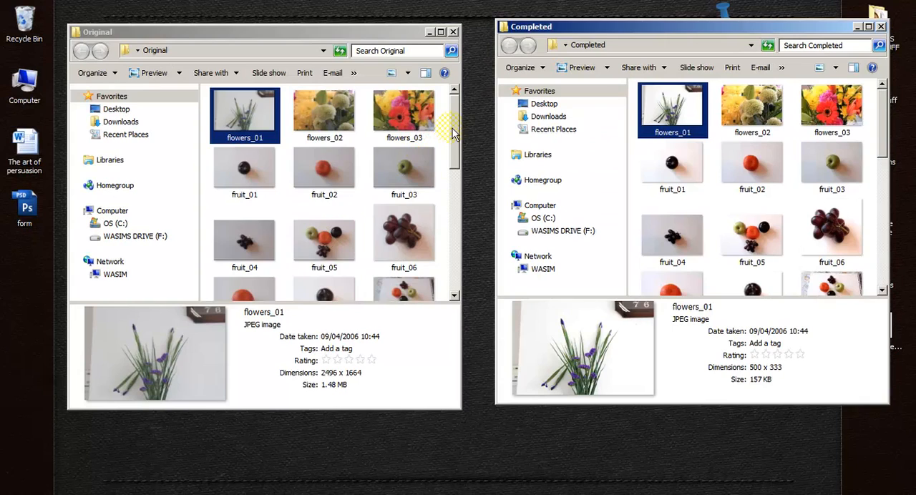
# Reopen flowers_01 from the Completed folder and browse through the processed photos to flowers_03.
pyautogui.moveTo(454, 136)
pyautogui.mouseDown()
pyautogui.moveTo(453, 291)
pyautogui.moveTo(455, 134)
pyautogui.mouseUp()
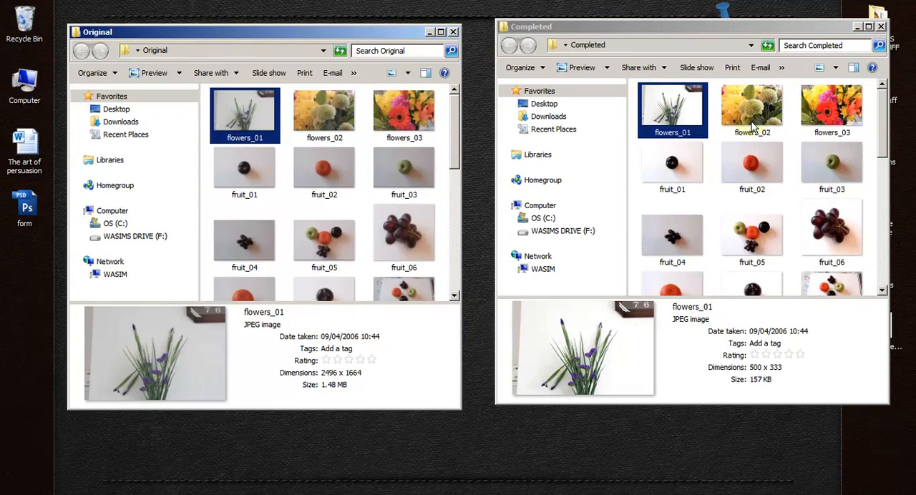
pyautogui.doubleClick(686, 104)
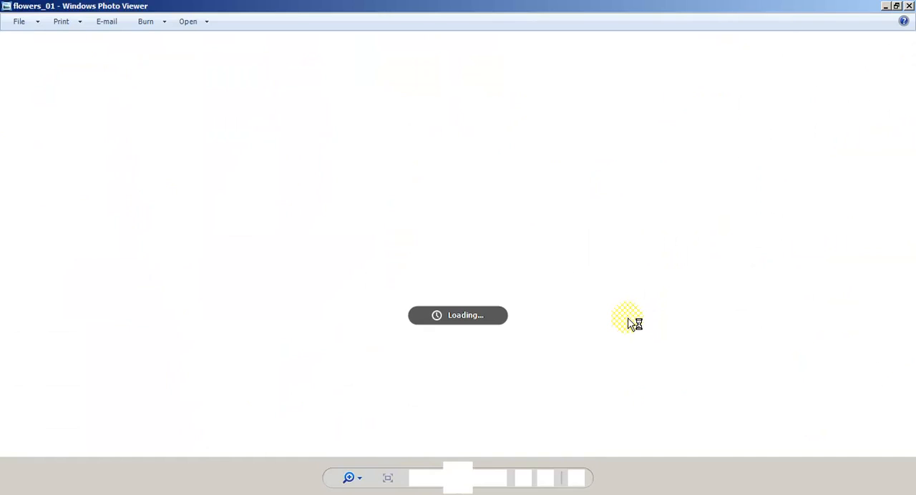
pyautogui.press('Right')
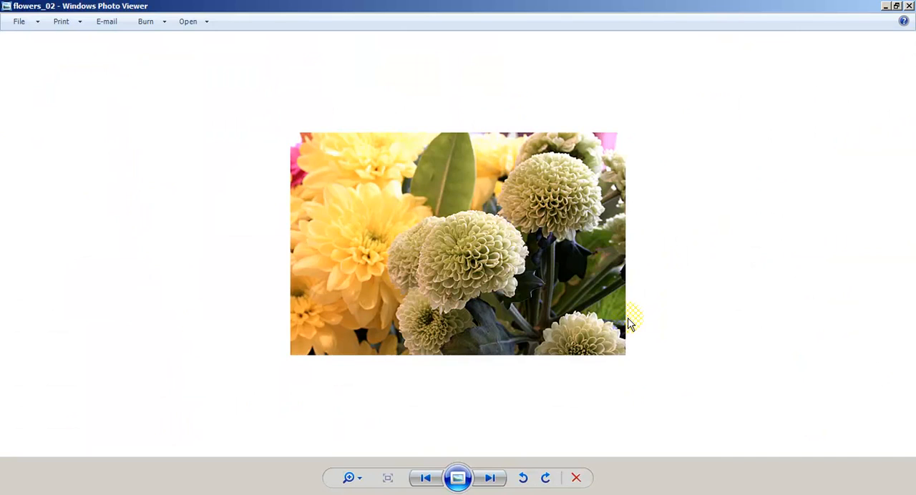
pyautogui.press('Right')
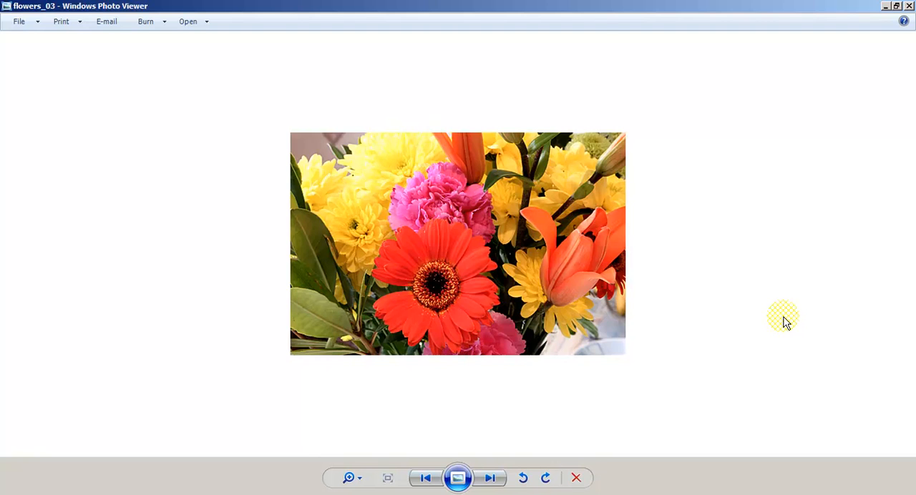
# Examine the processed fruit photos one by one, from fruit_01 through to IMG_0010.
pyautogui.press('Right')
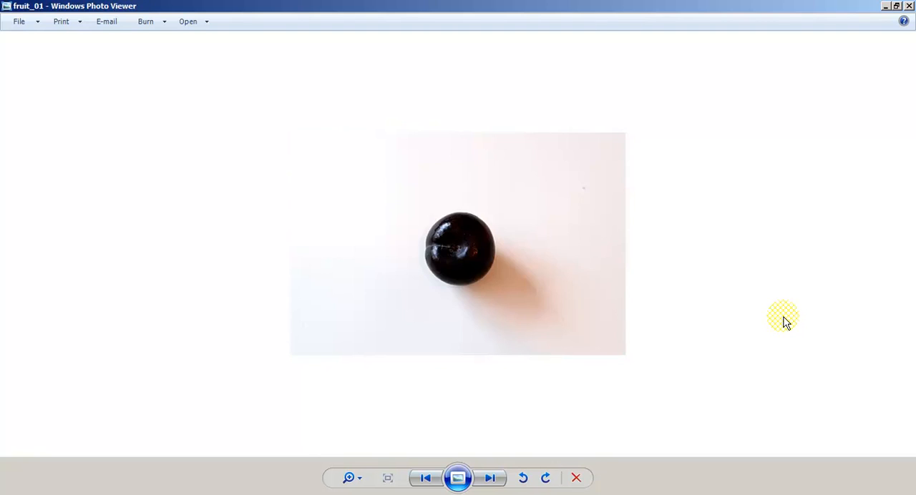
pyautogui.press('Right')
pyautogui.press('Right')
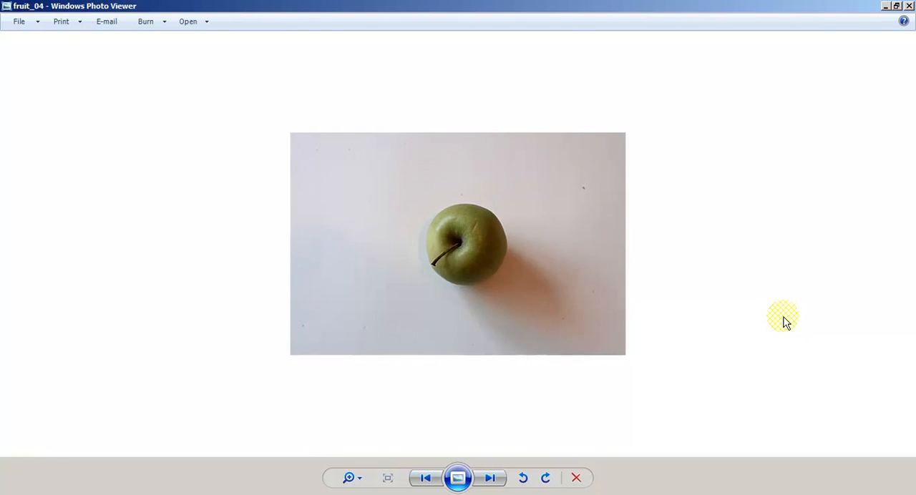
pyautogui.press('Right')
pyautogui.press('Right')
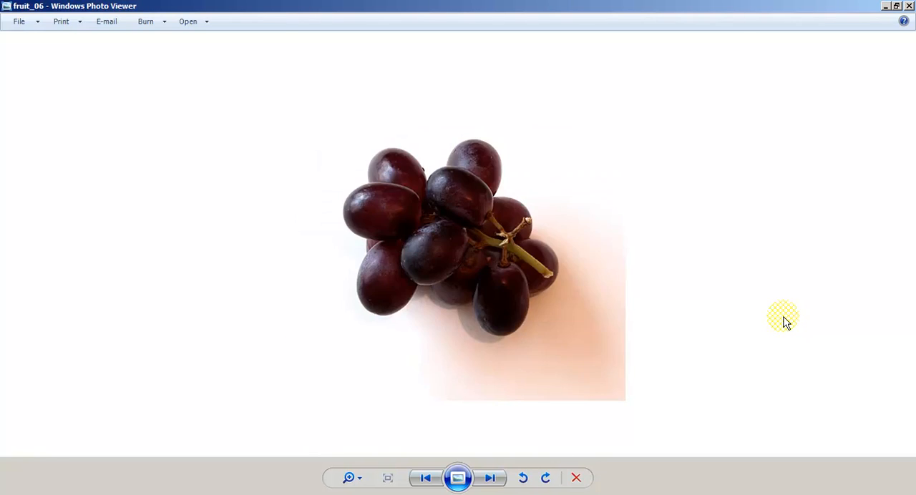
pyautogui.press('Right')
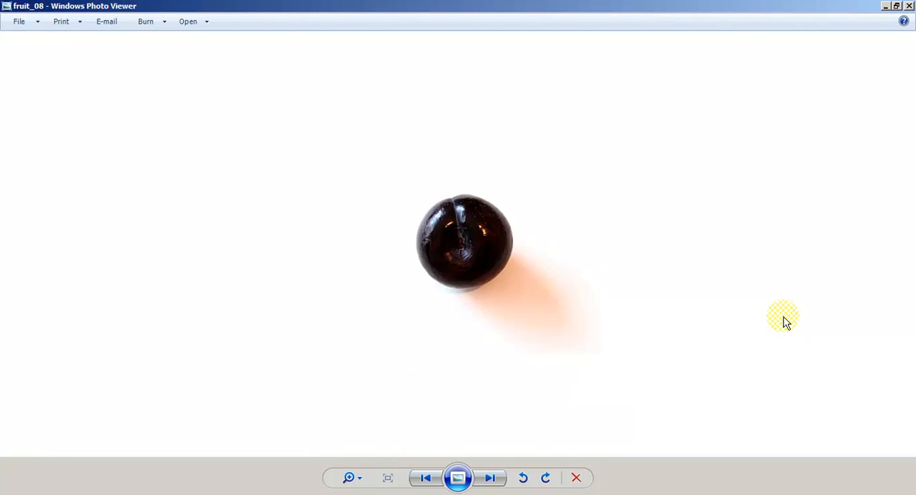
pyautogui.press('Right')
pyautogui.press('Right')
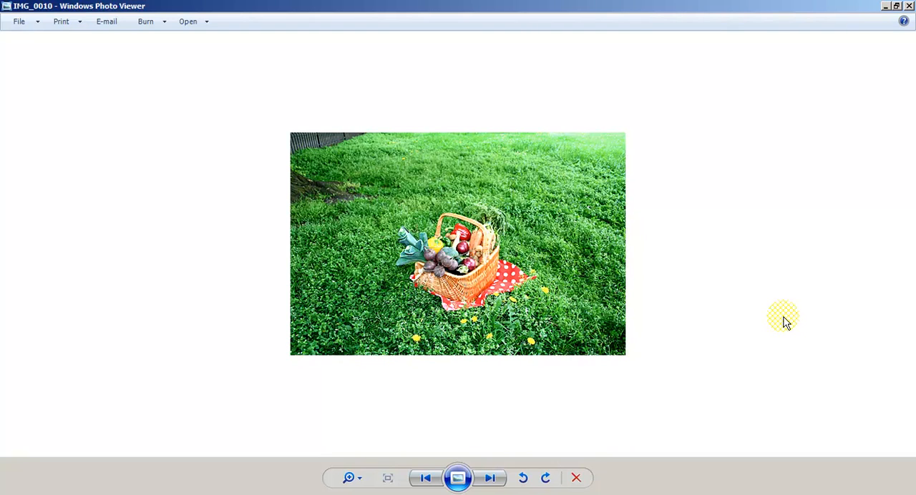
# Examine the processed vegetable photos from IMG_0011 through to IMG_0112 and close the photo viewer.
pyautogui.press('Right')
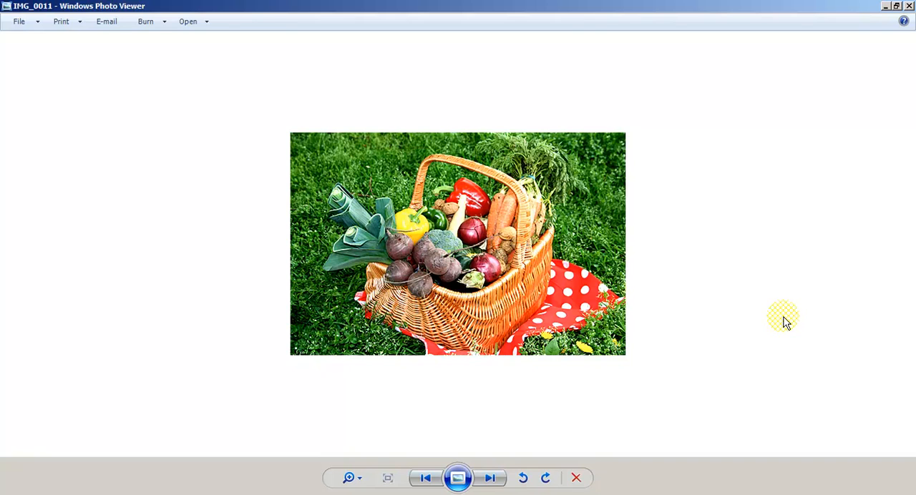
pyautogui.press('Right')
pyautogui.press('Right')
pyautogui.press('Right')
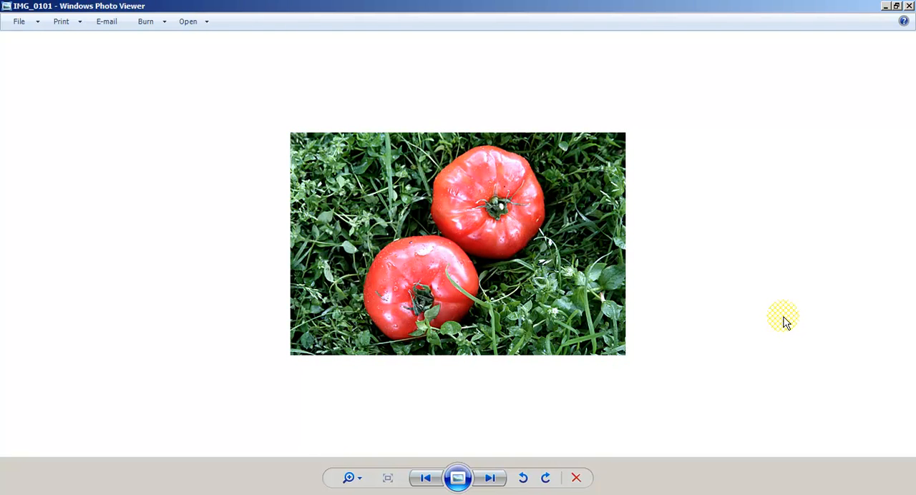
pyautogui.press('Right')
pyautogui.press('Right')
pyautogui.press('Right')
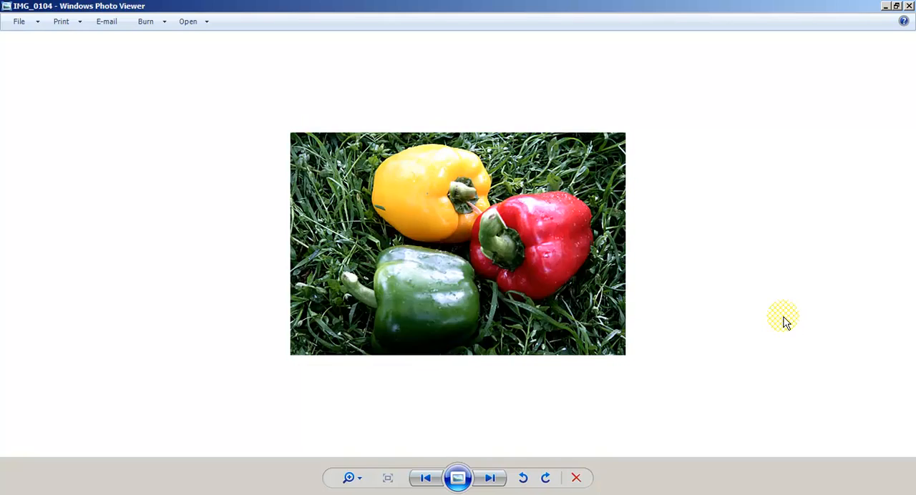
pyautogui.press('Right')
pyautogui.press('Right')
pyautogui.press('Right')
pyautogui.press('Right')
pyautogui.press('Right')
pyautogui.press('Right')
pyautogui.press('Right')
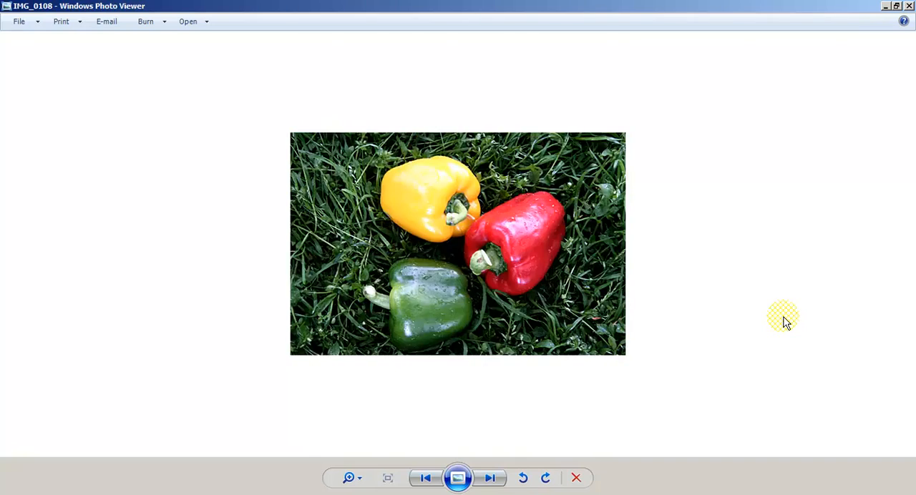
pyautogui.press('Right')
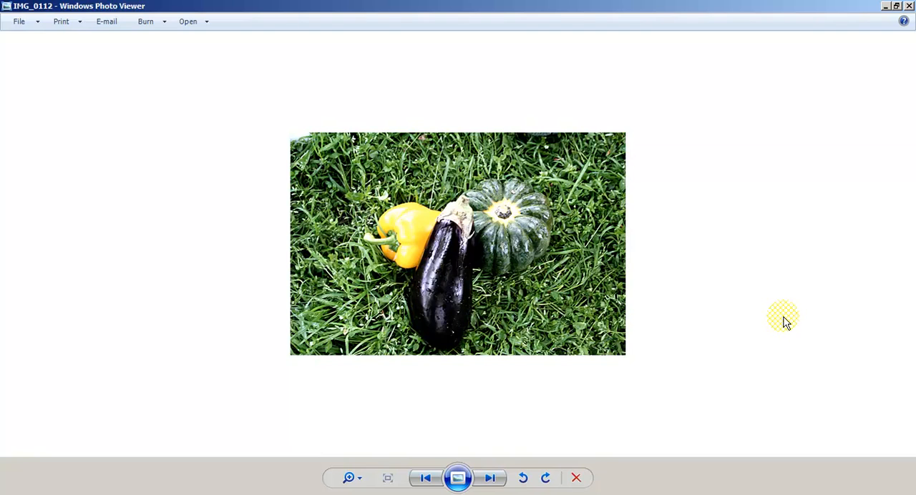
pyautogui.click(909, 6)
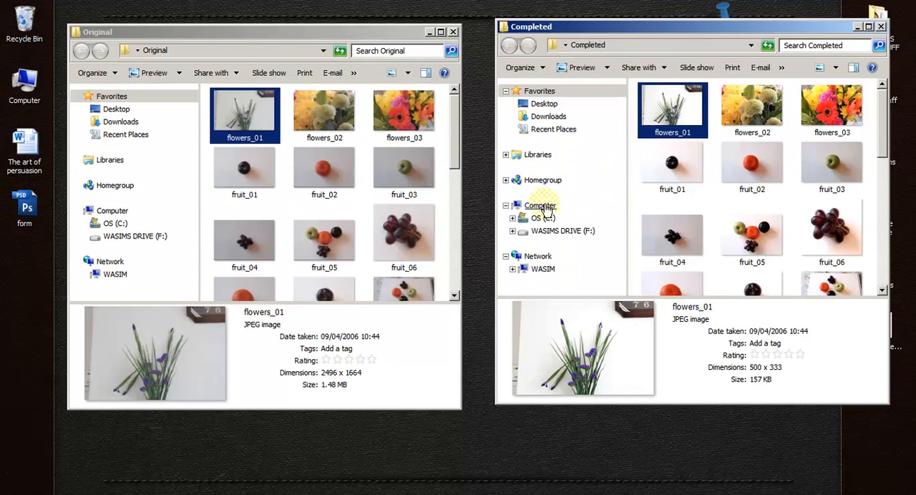
# Close the Original and Completed folder windows and switch back to Photoshop.
pyautogui.click(452, 32)
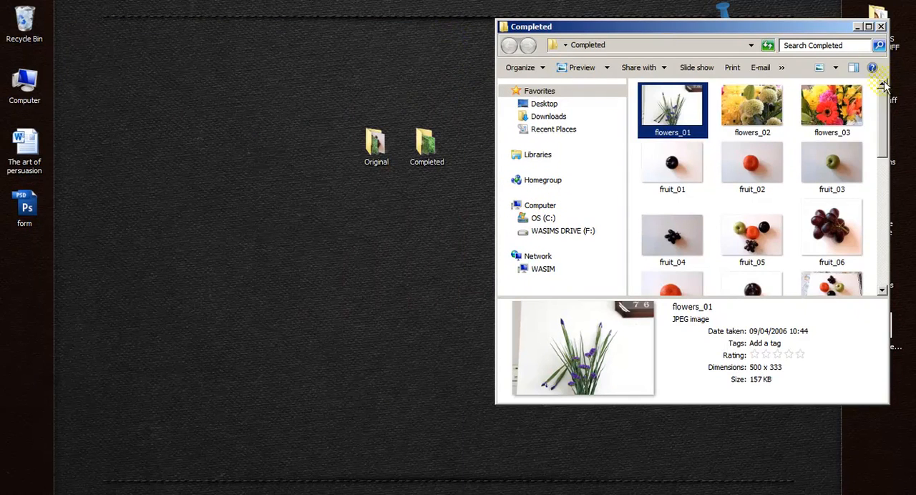
pyautogui.click(880, 28)
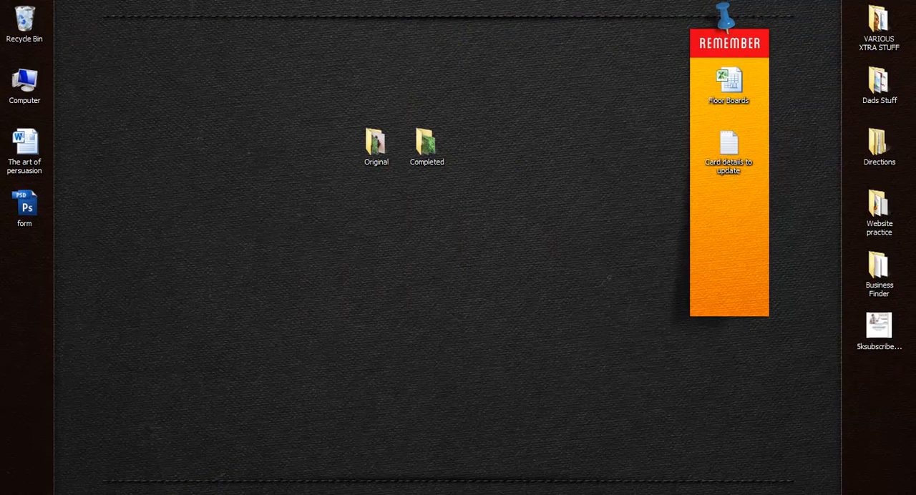
pyautogui.click(236, 494)
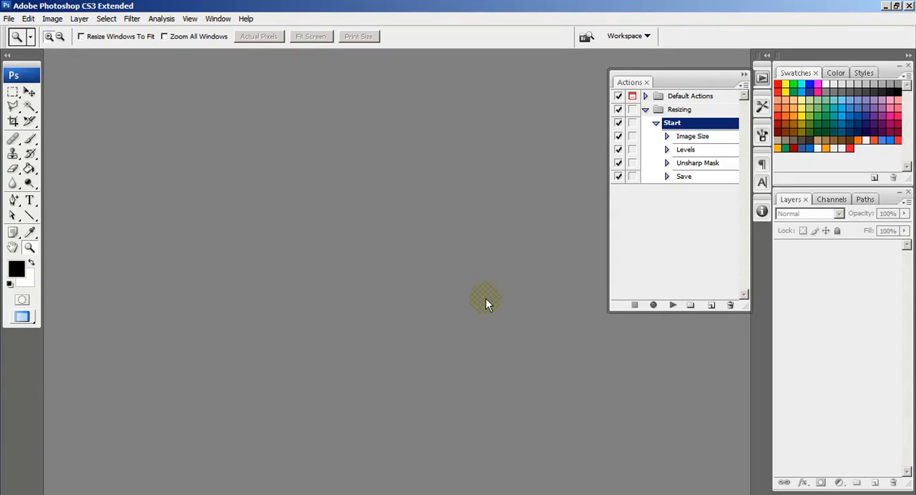